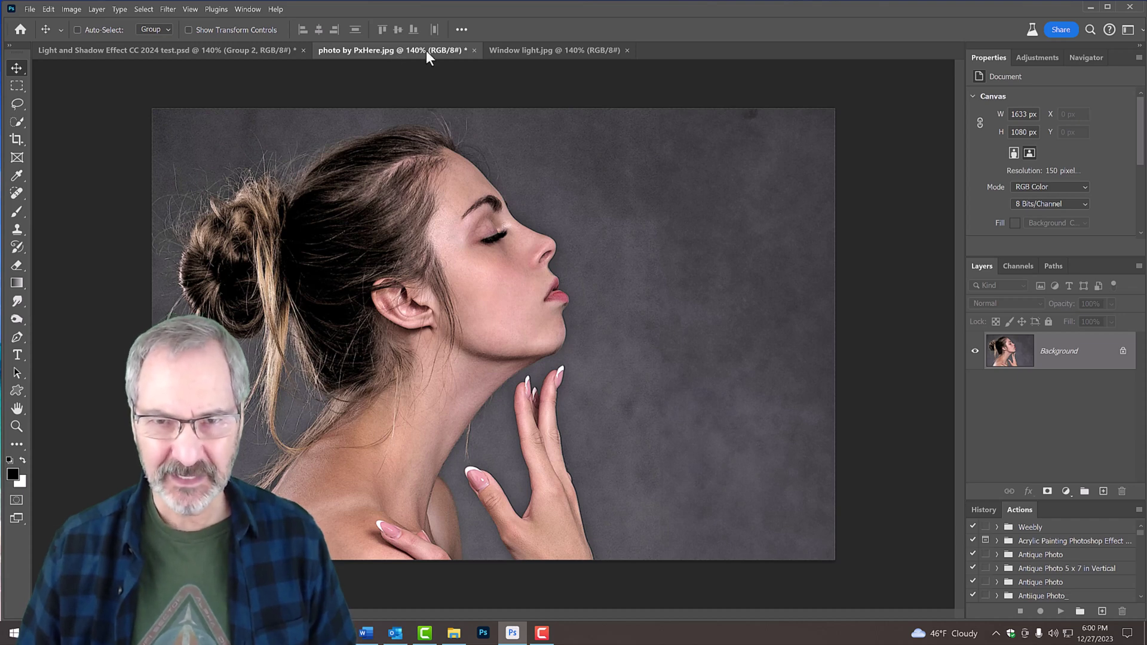
Step: Copy the entire Window light.jpg grid and paste it into the portrait as a new layer
click(528, 51)
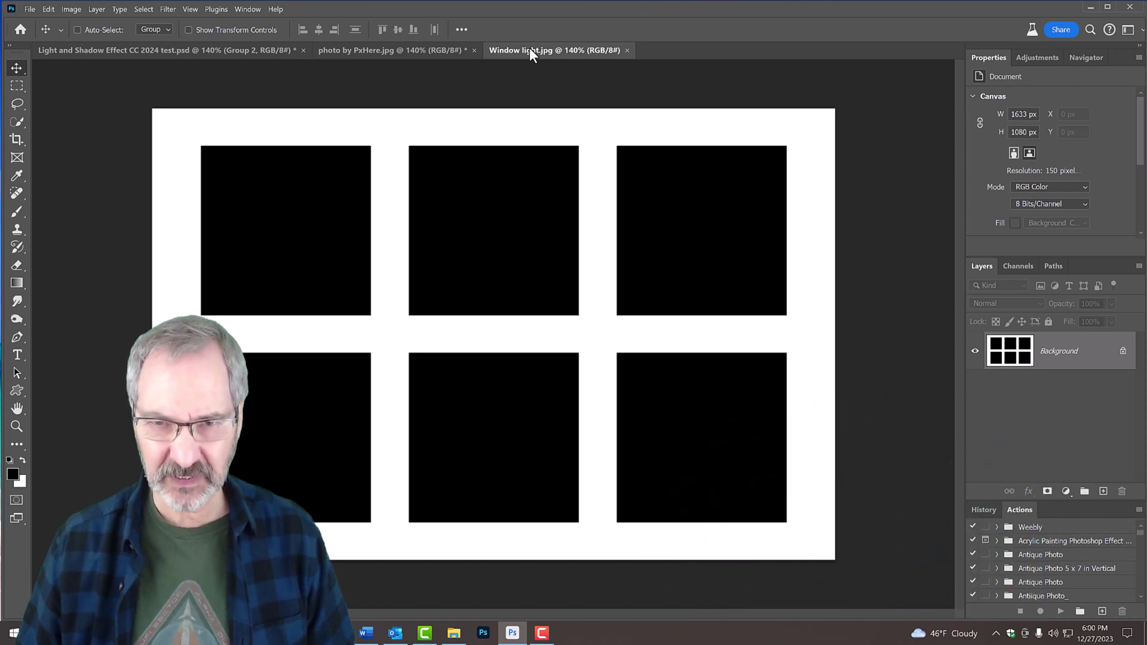
key(ctrl+a)
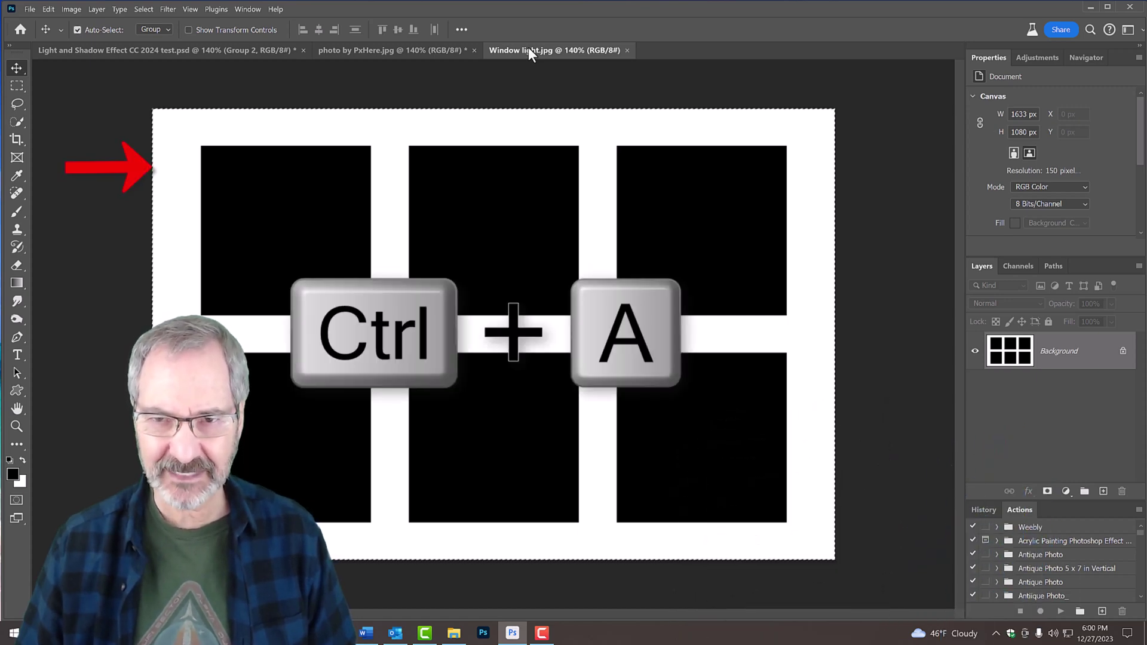
key(ctrl+c)
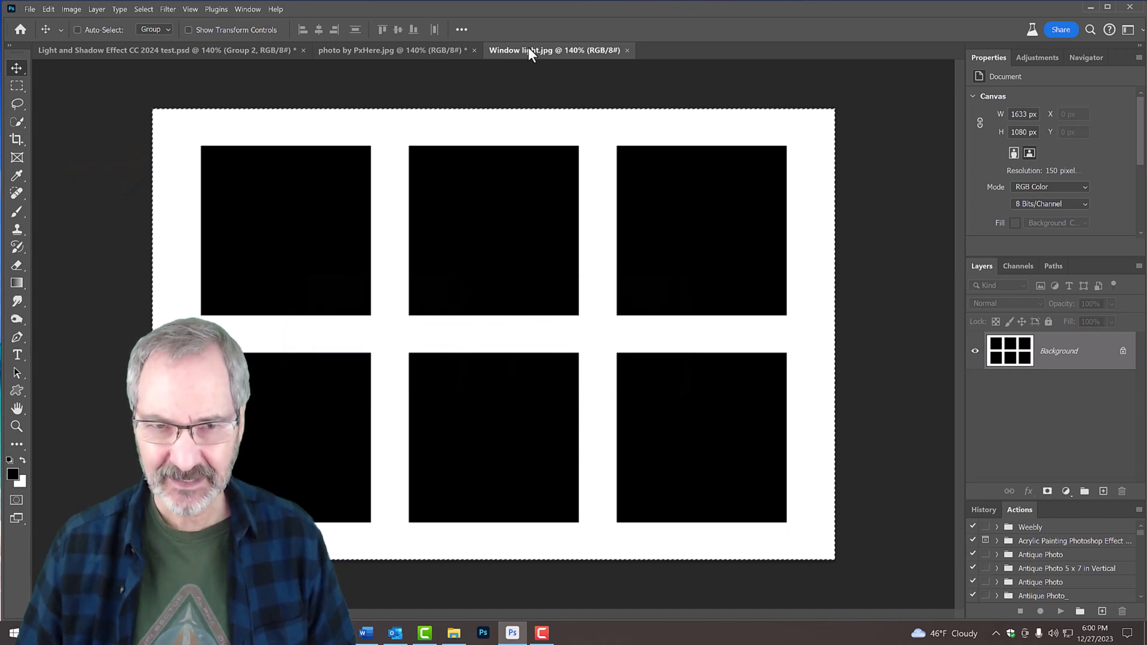
click(417, 48)
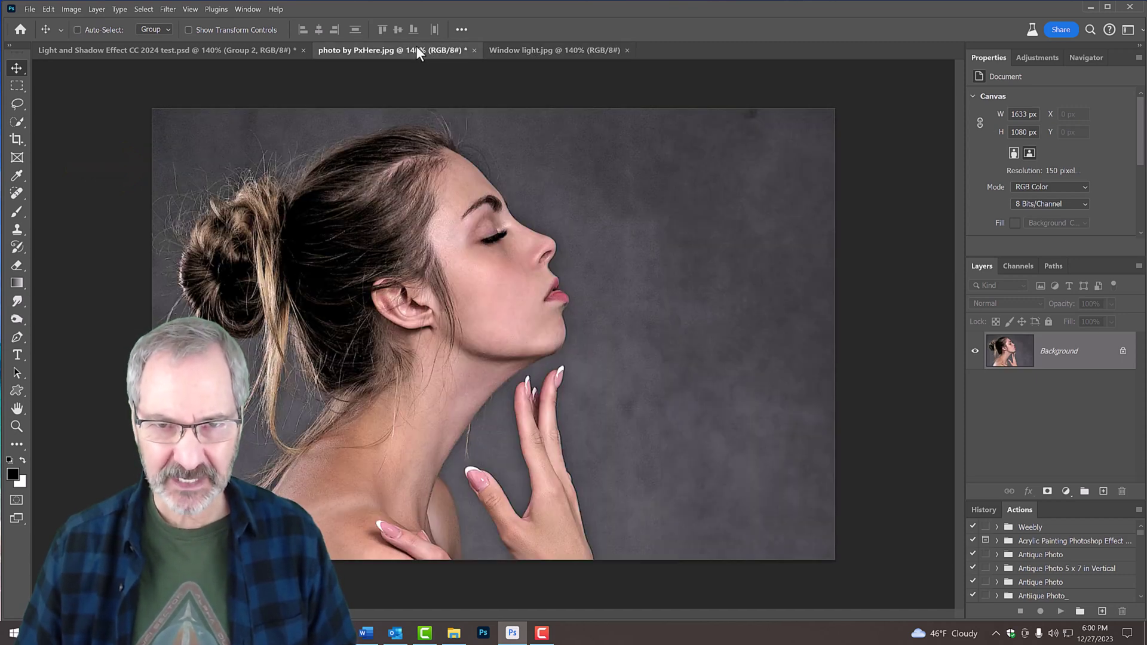
key(ctrl+v)
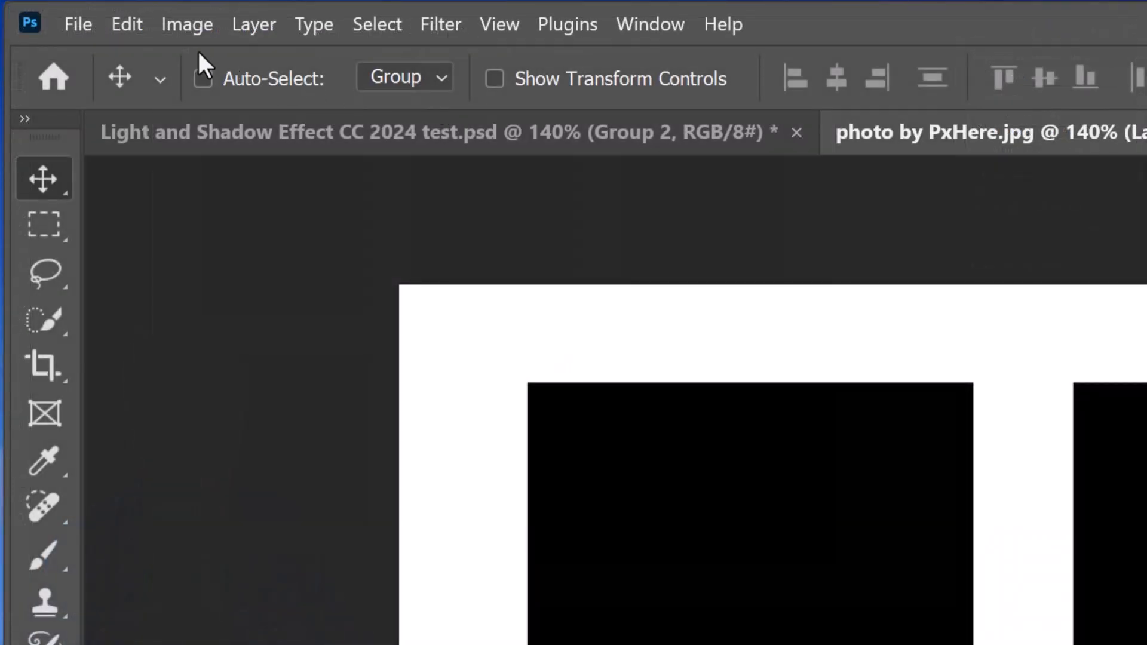
Step: Define the window grid as a brush preset with Edit > Define Brush Preset, keeping the default name
click(50, 9)
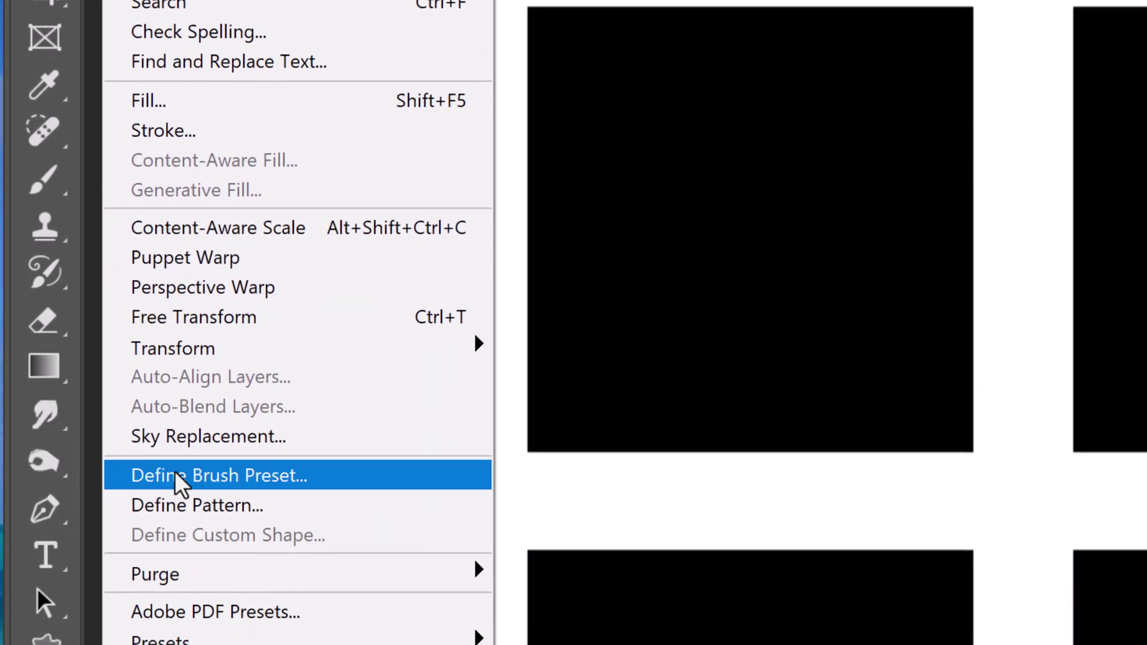
click(180, 482)
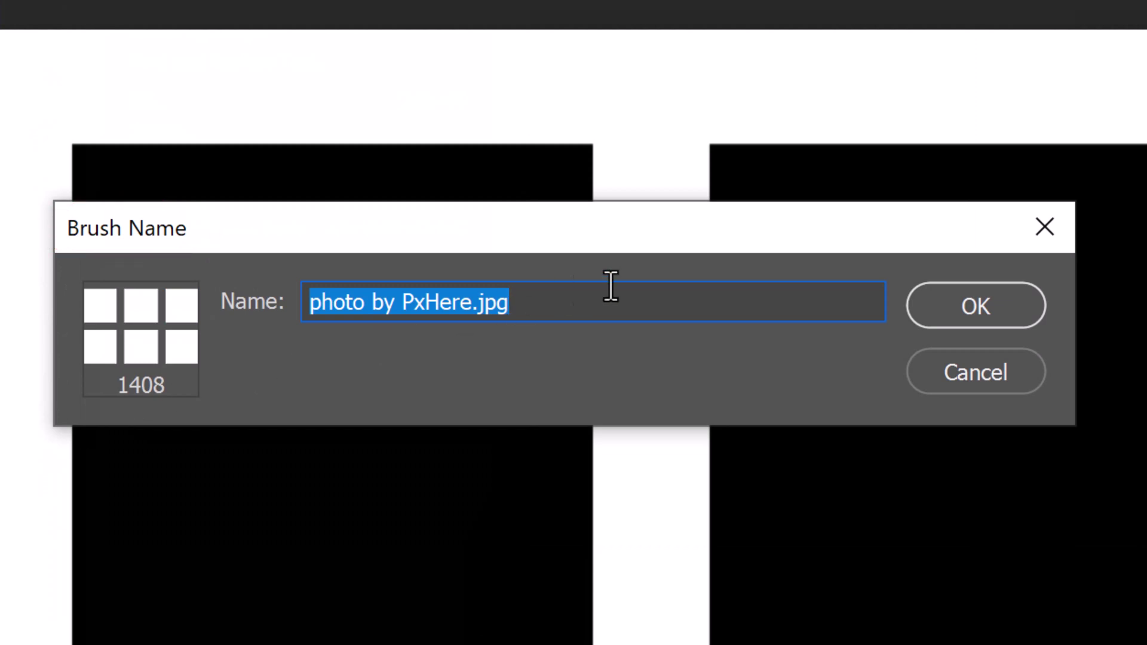
click(967, 304)
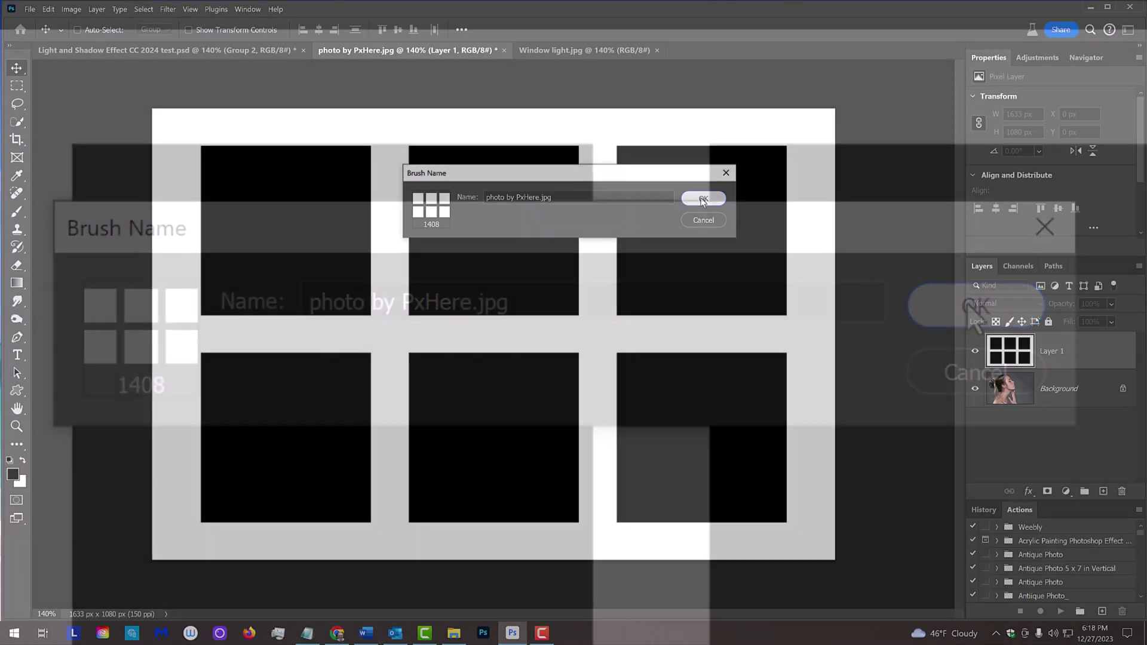
click(967, 303)
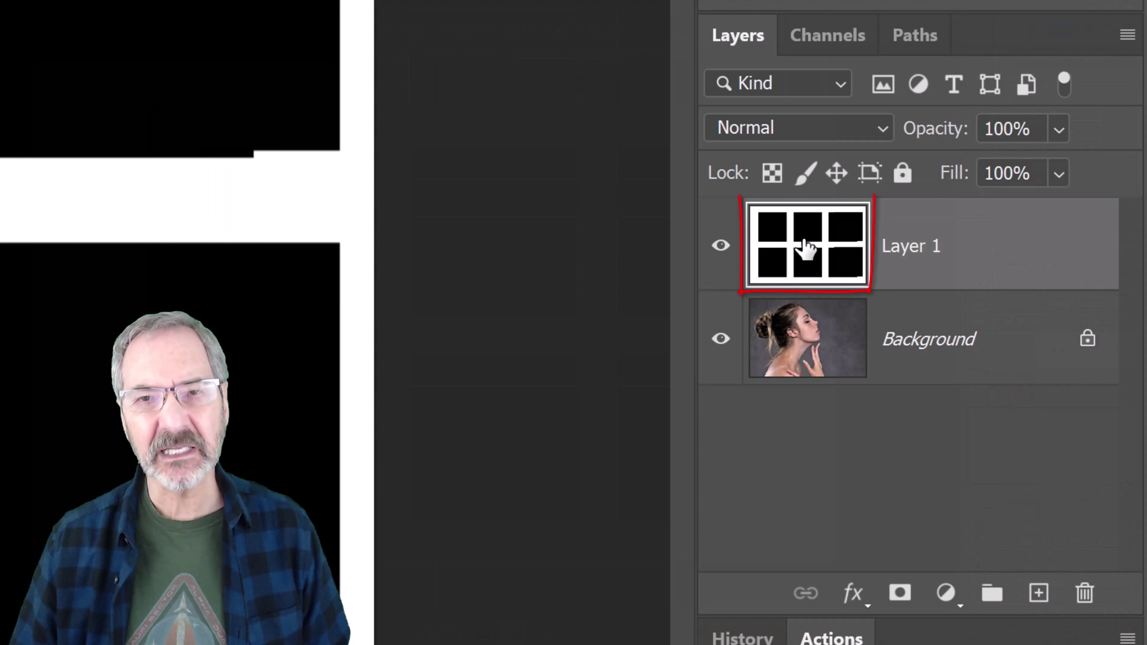
Step: Delete the pasted Layer 1 and add an Exposure adjustment layer set to -3
drag(804, 249, 1083, 592)
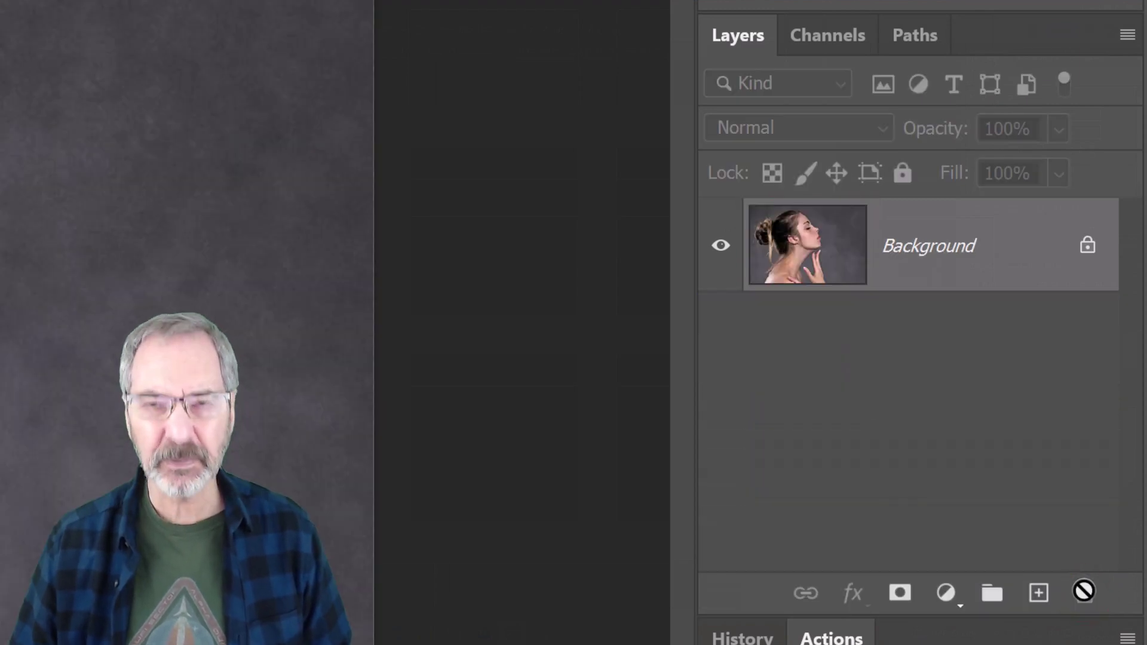
key(Delete)
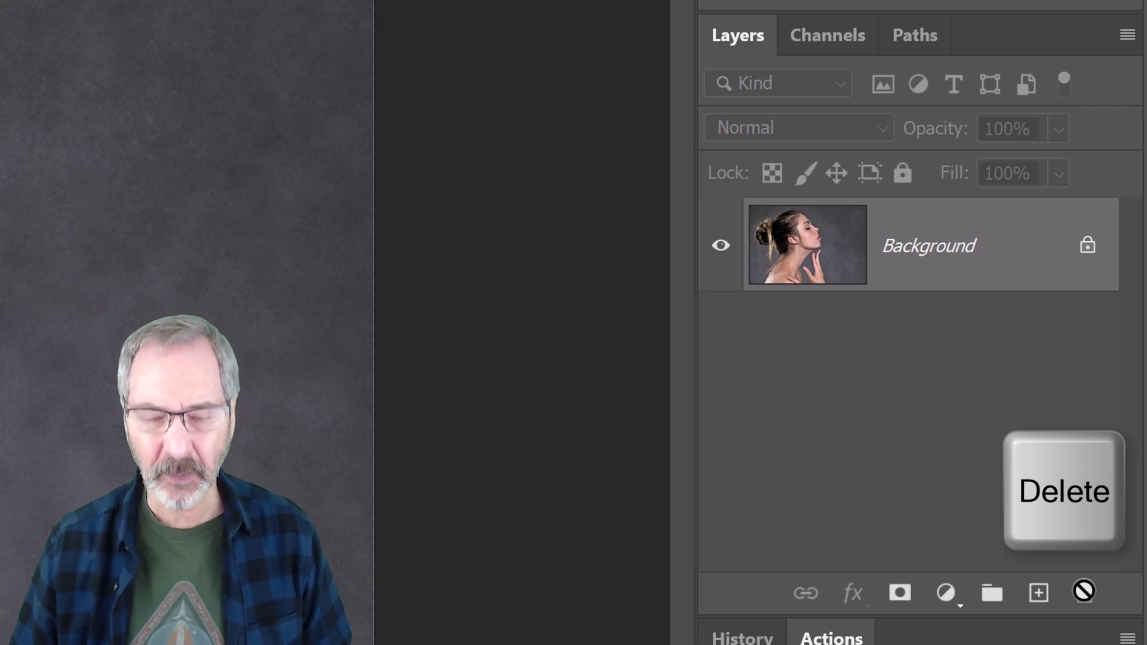
click(947, 596)
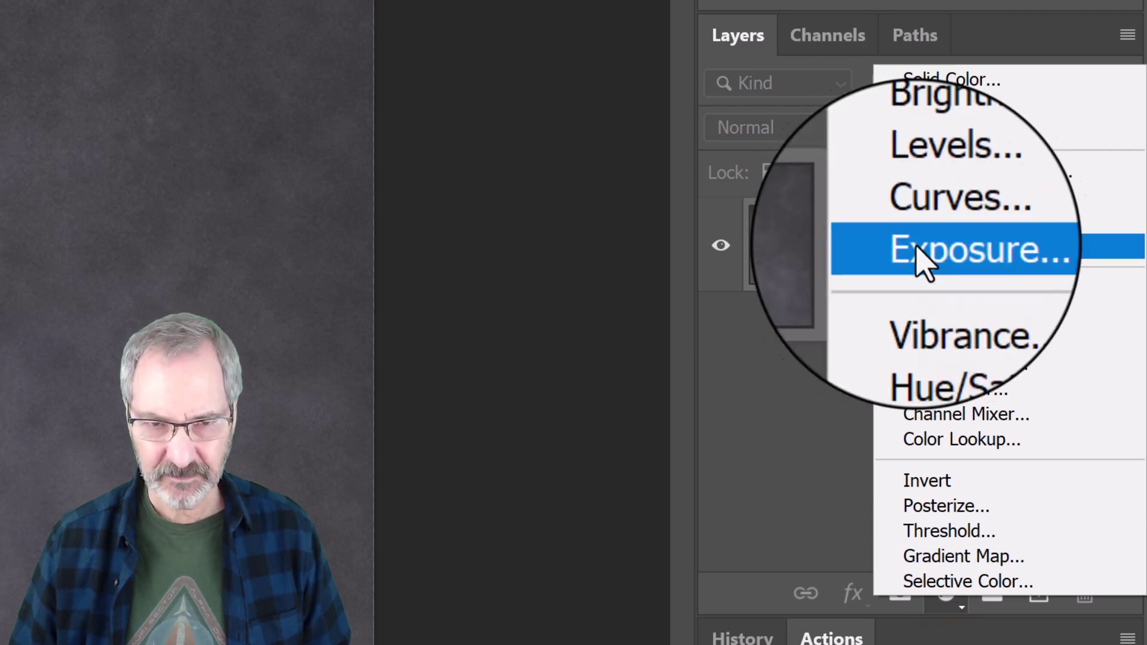
click(920, 253)
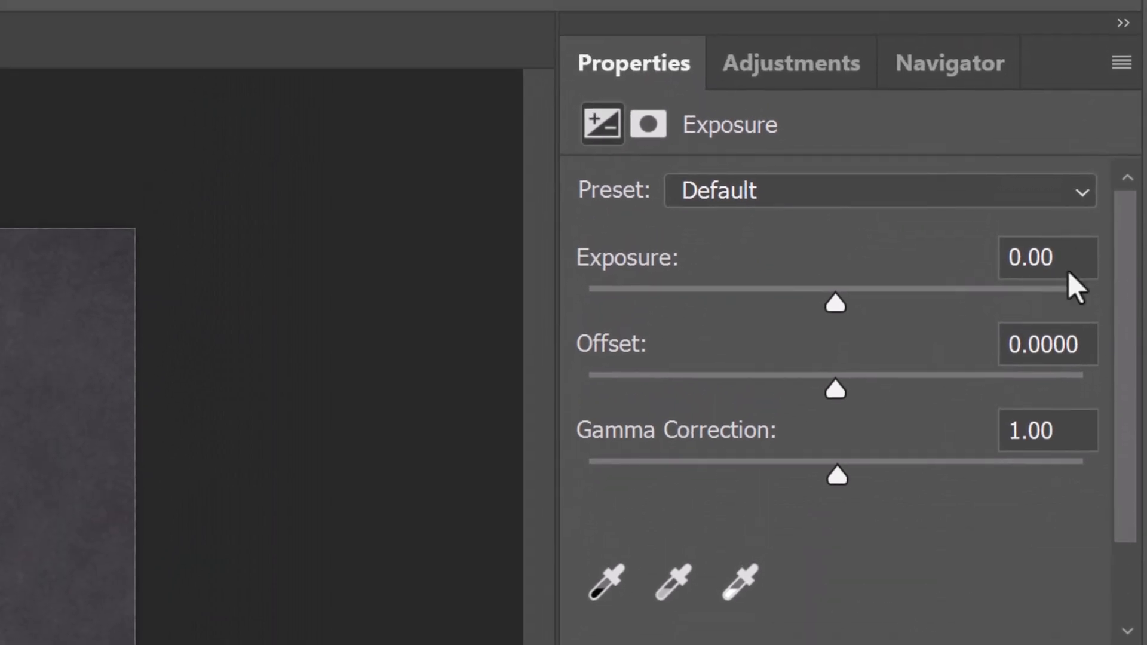
click(1068, 258)
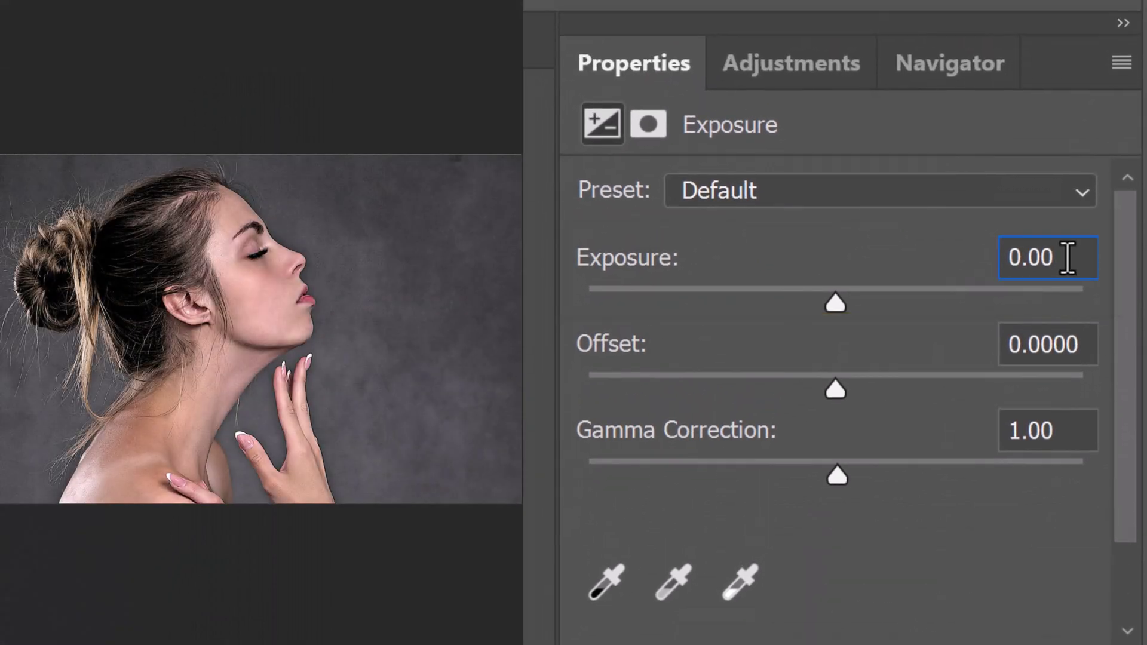
text(-3)
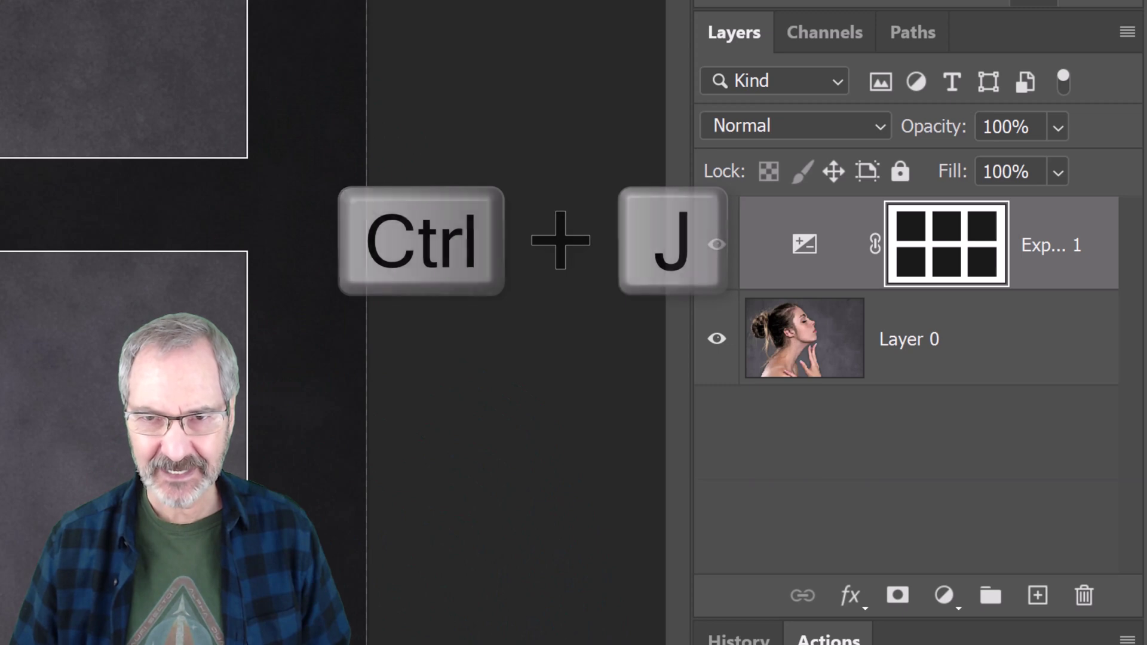
Step: Duplicate the Exposure layer, hide the copy, and select both Exposure layers
key(ctrl+j)
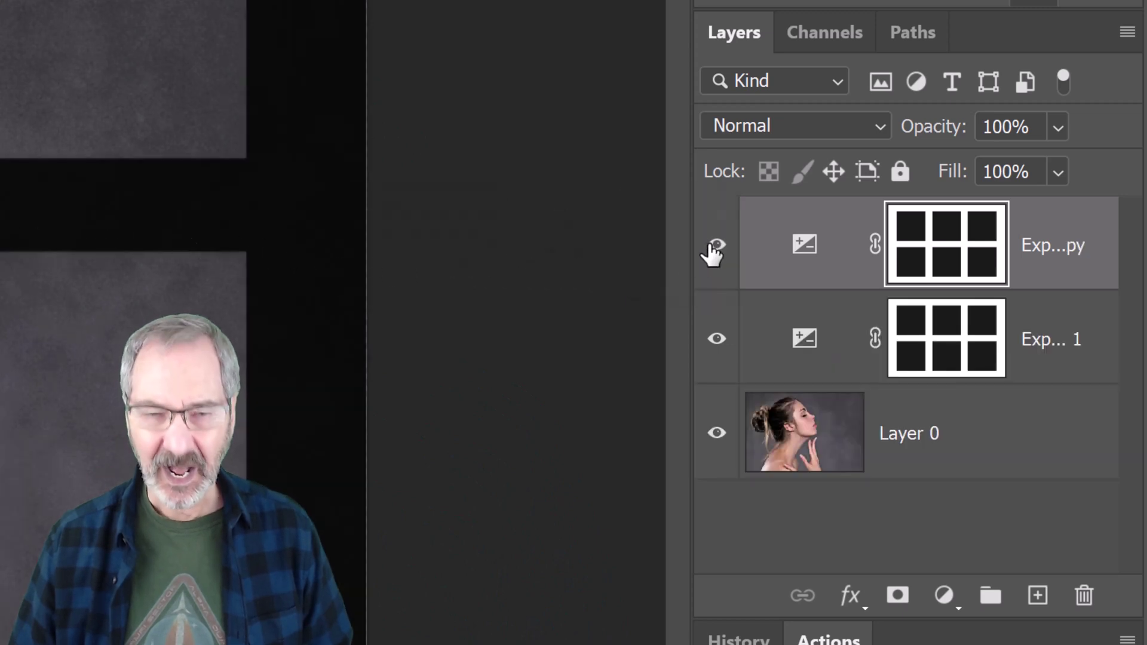
click(717, 246)
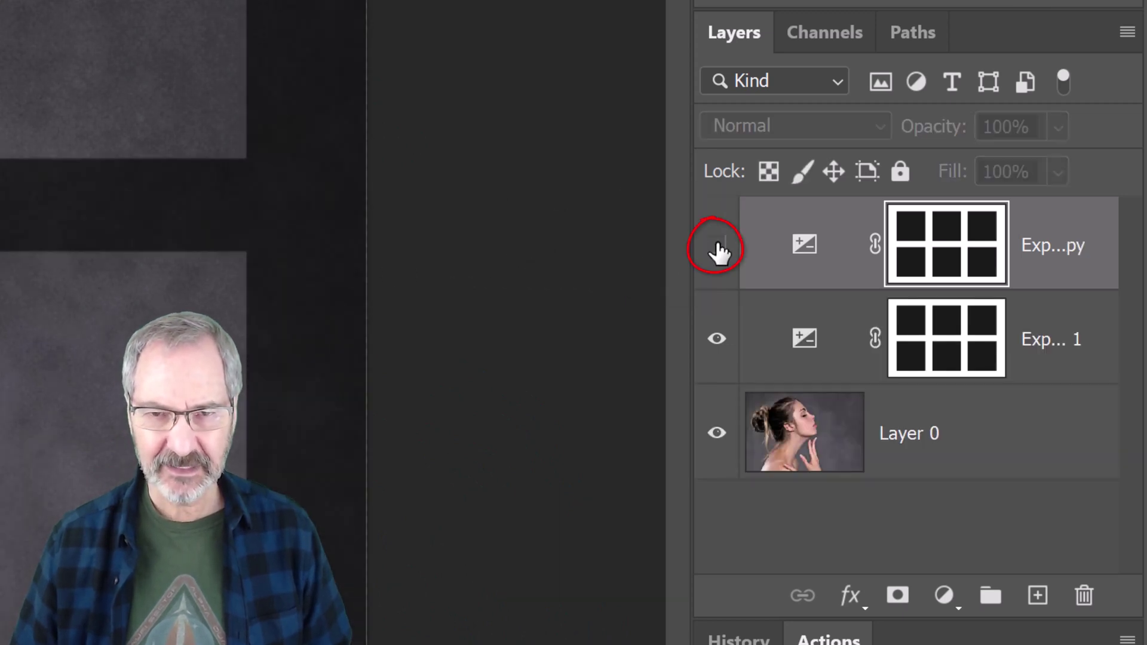
shift+click(805, 342)
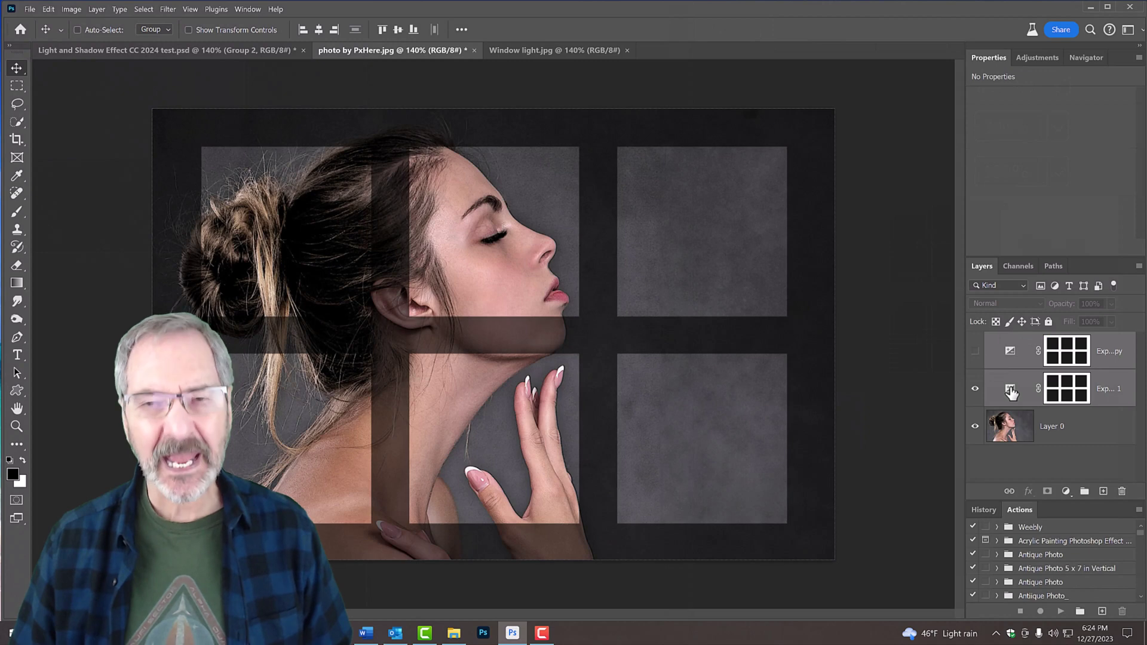
Step: Skew the window shadow upward on the right, move it lower, and apply the transform
key(ctrl+t)
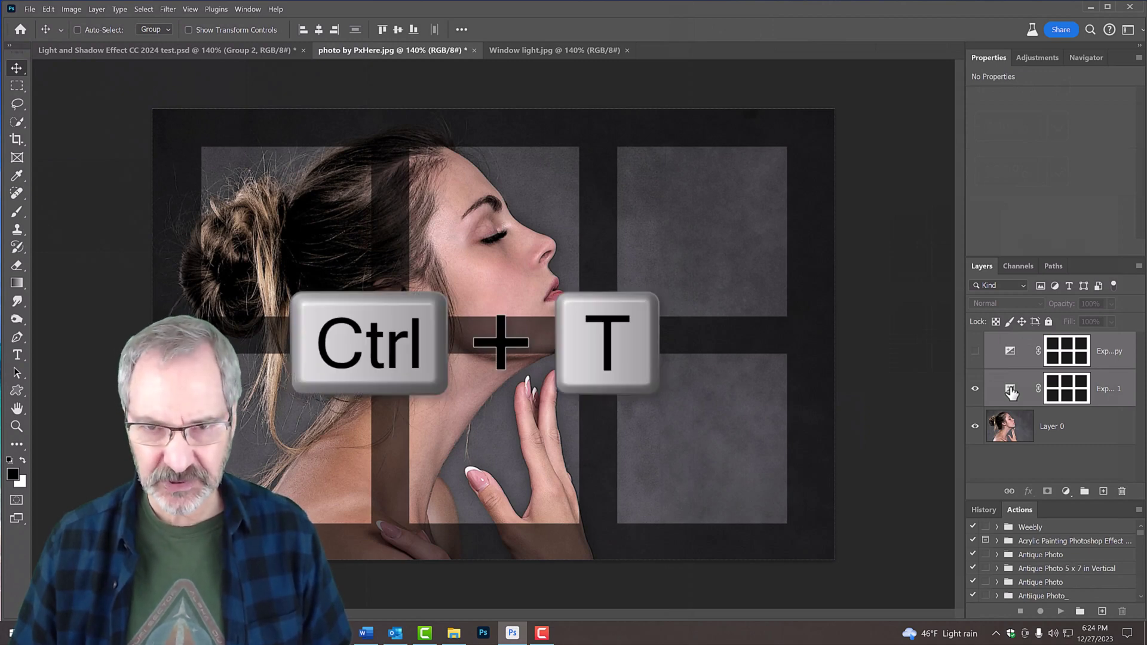
key(ctrl+t)
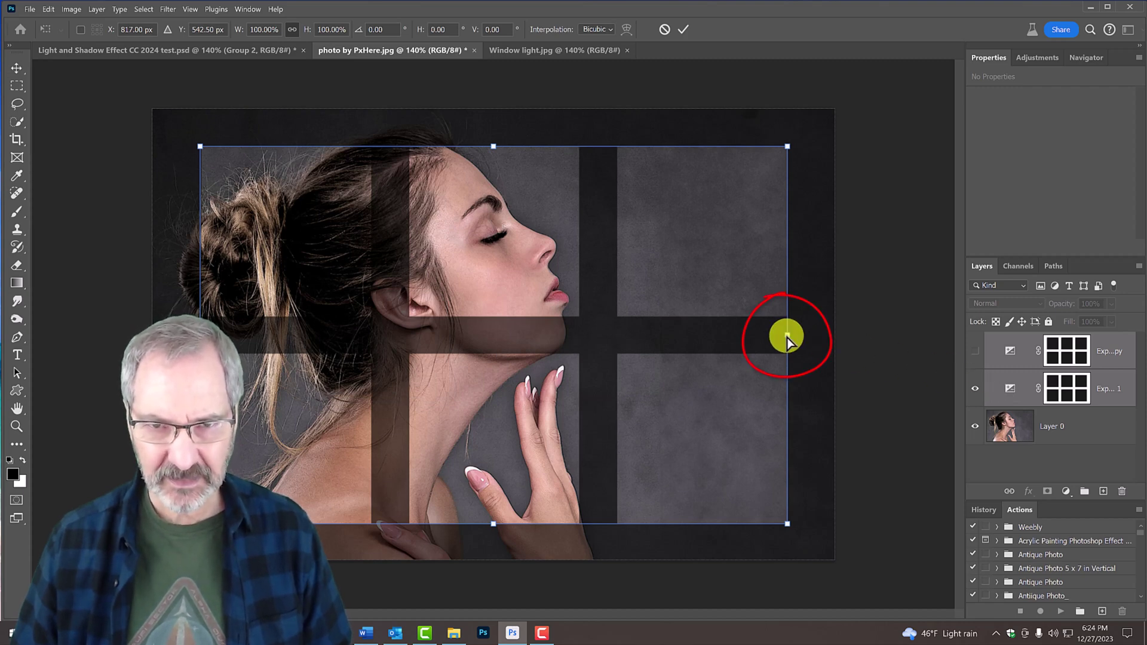
key(ctrl+alt+shift)
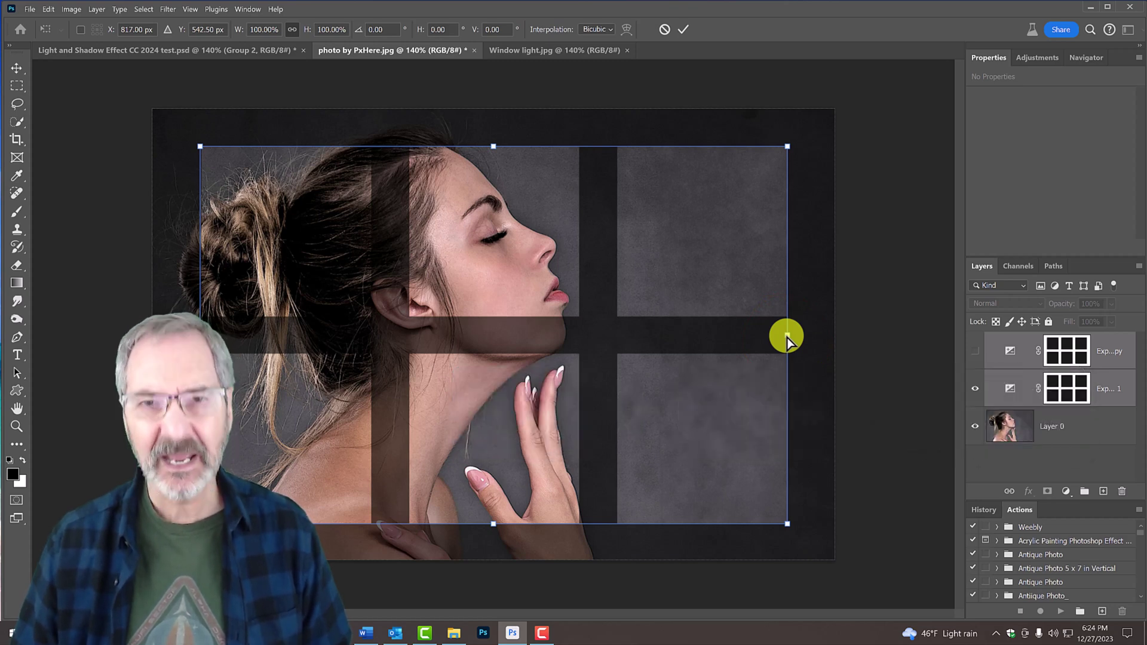
drag(787, 339, 786, 254)
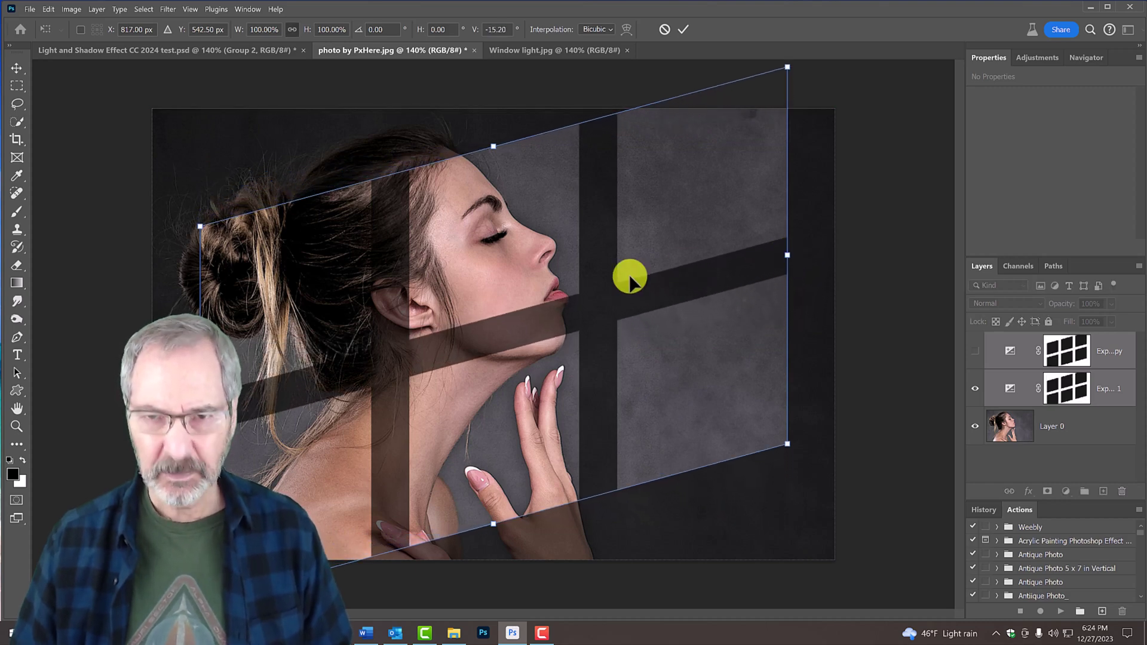
drag(630, 279, 577, 316)
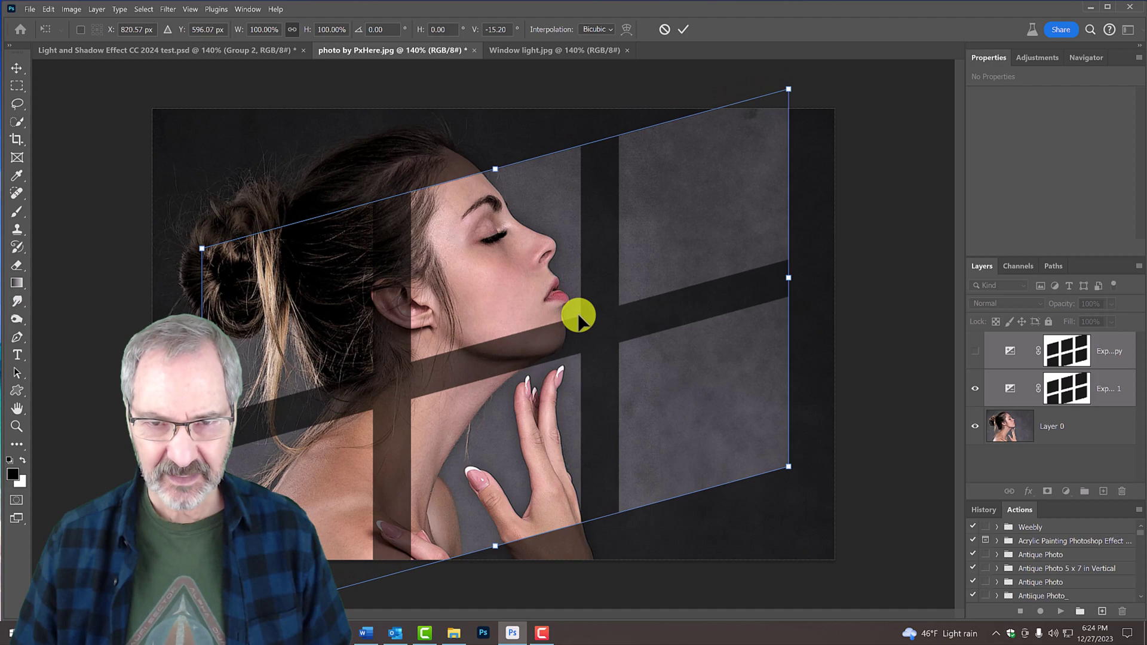
key(Return)
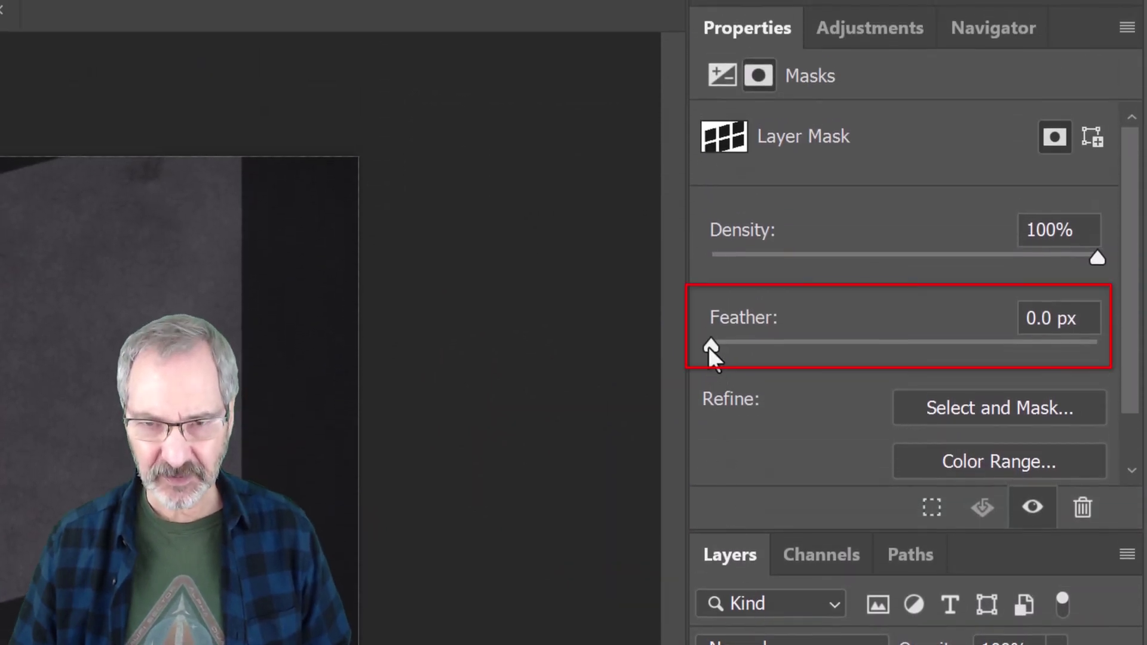
Step: Raise the shadow mask's Feather in Properties and hide the Exp 1 layer
drag(710, 350, 732, 348)
drag(820, 349, 865, 349)
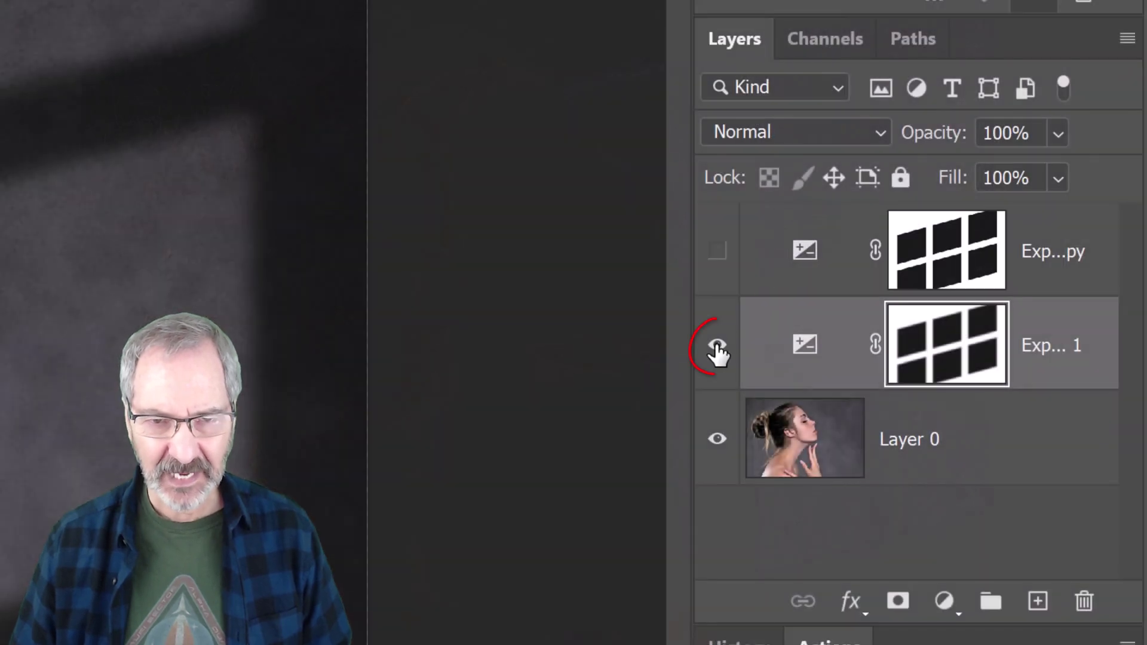
click(717, 348)
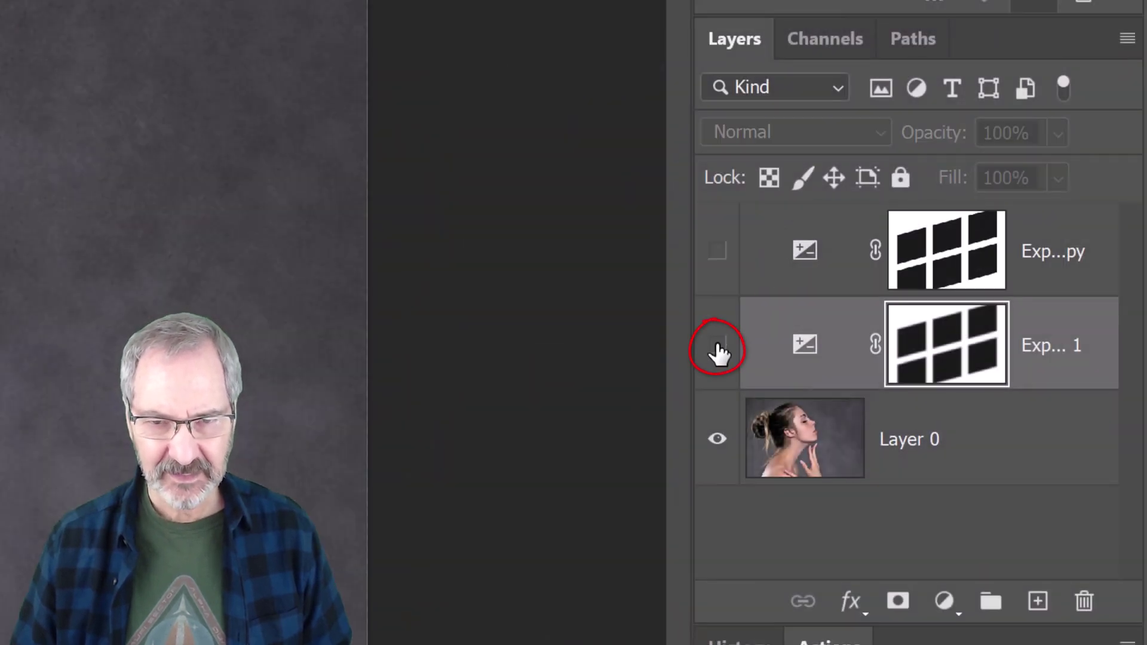
Step: Duplicate Layer 0, move the copy above Exp 1, hide it, and reselect Layer 0
click(773, 445)
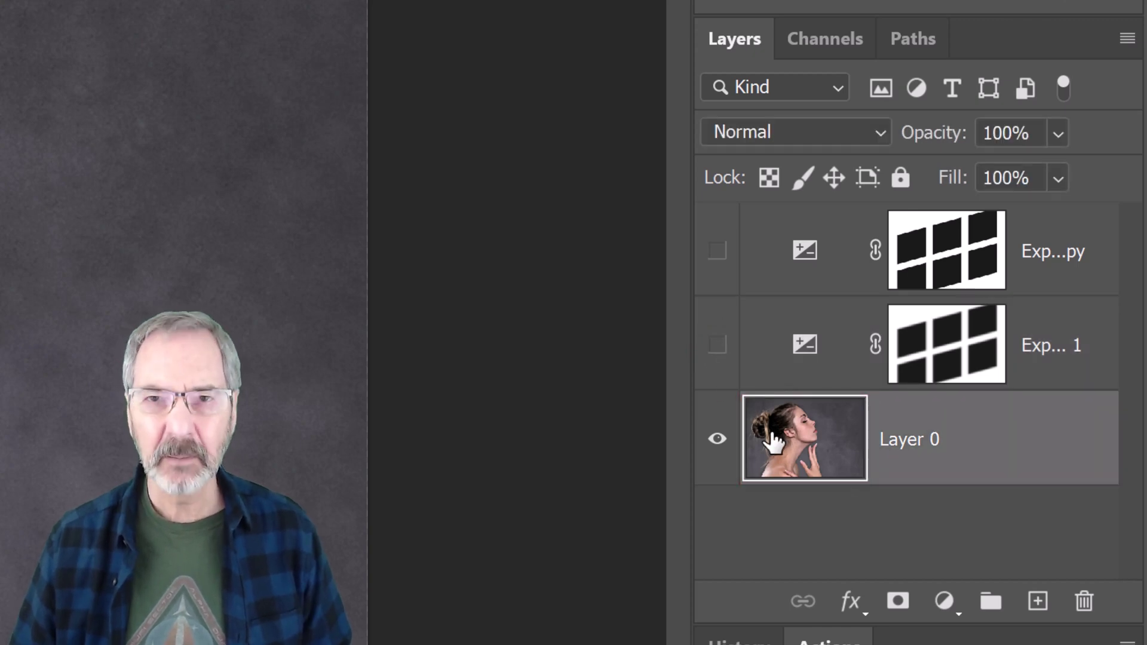
key(ctrl+j)
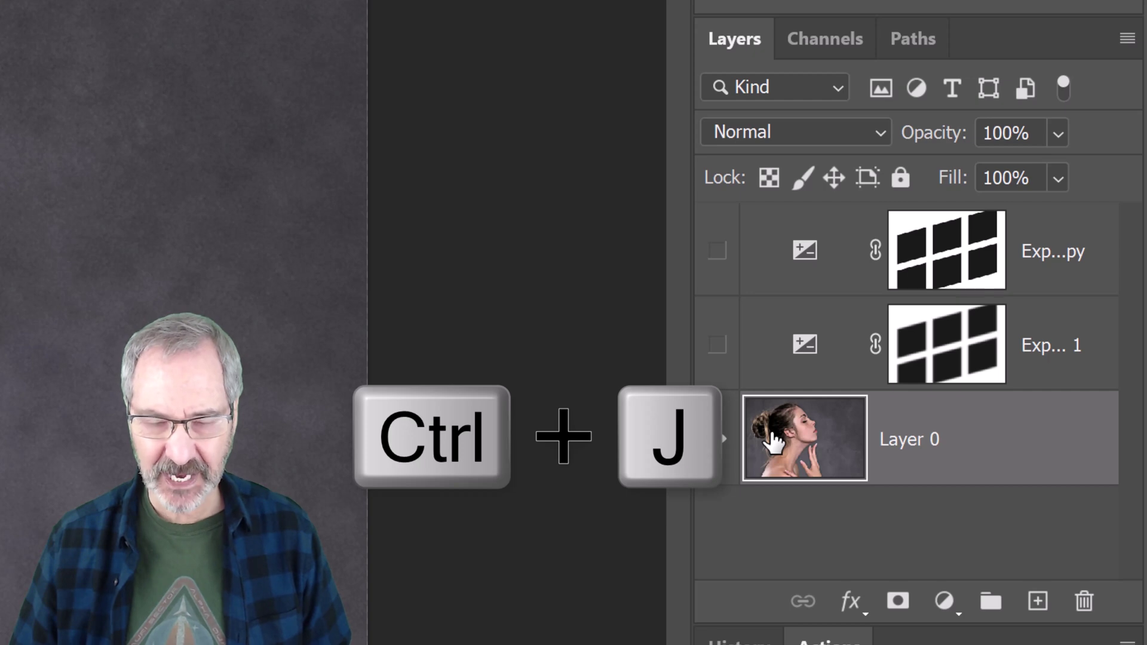
key(ctrl+j)
drag(773, 438, 787, 305)
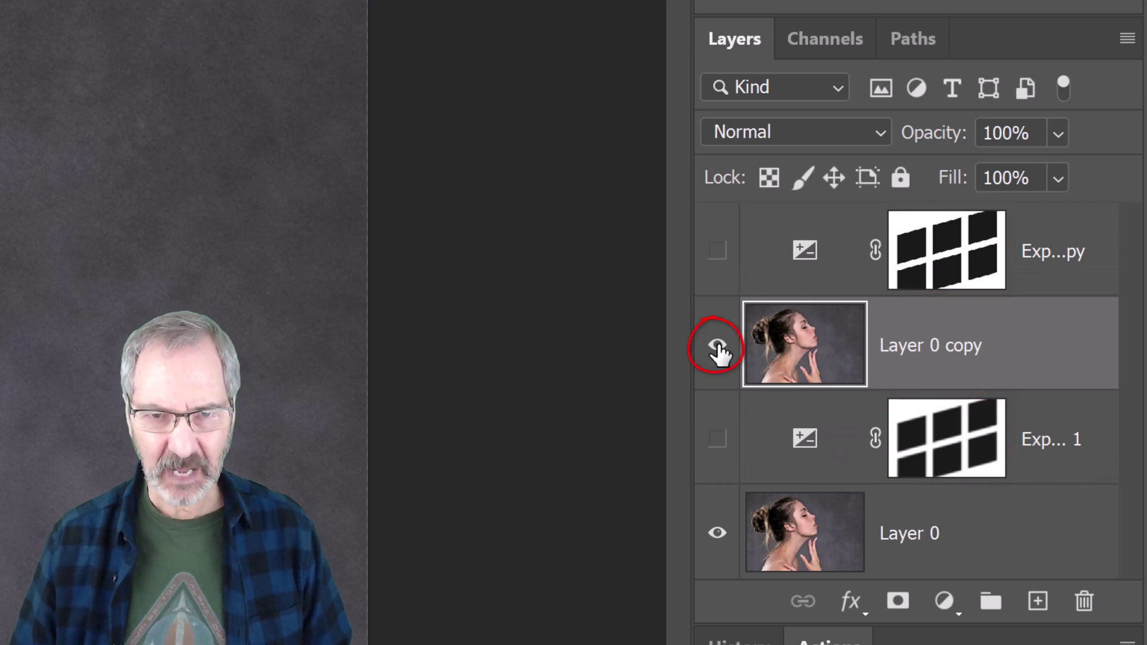
click(716, 346)
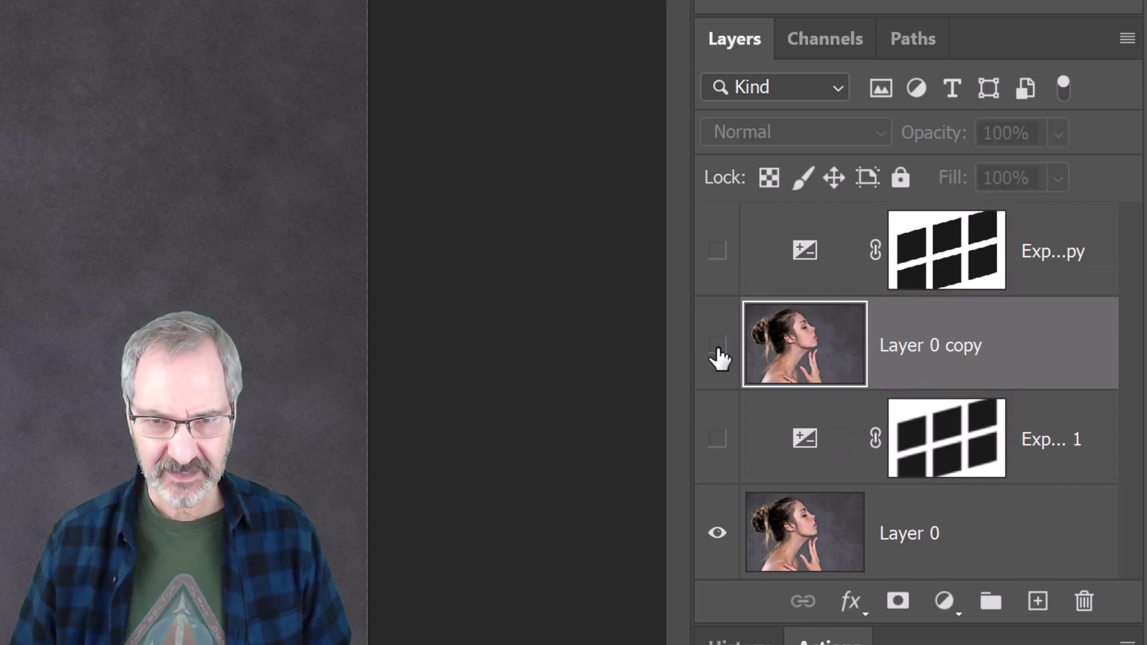
click(784, 533)
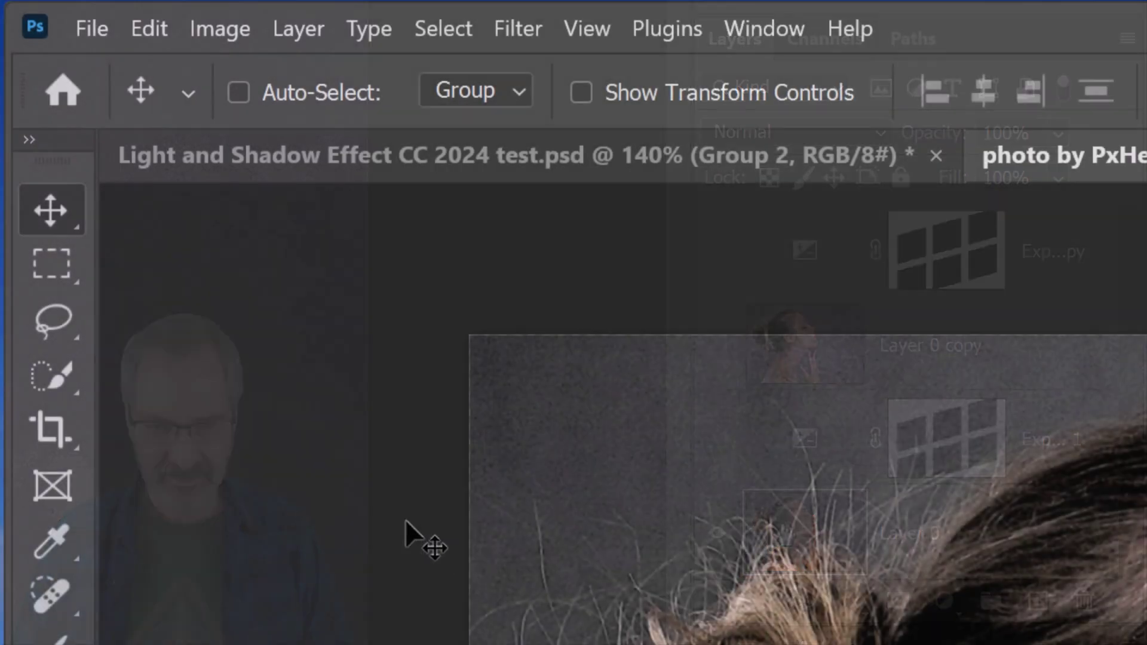
click(66, 374)
Step: With the Quick Selection Tool, subtract background along the woman's lower neck from the selection
right_click(66, 374)
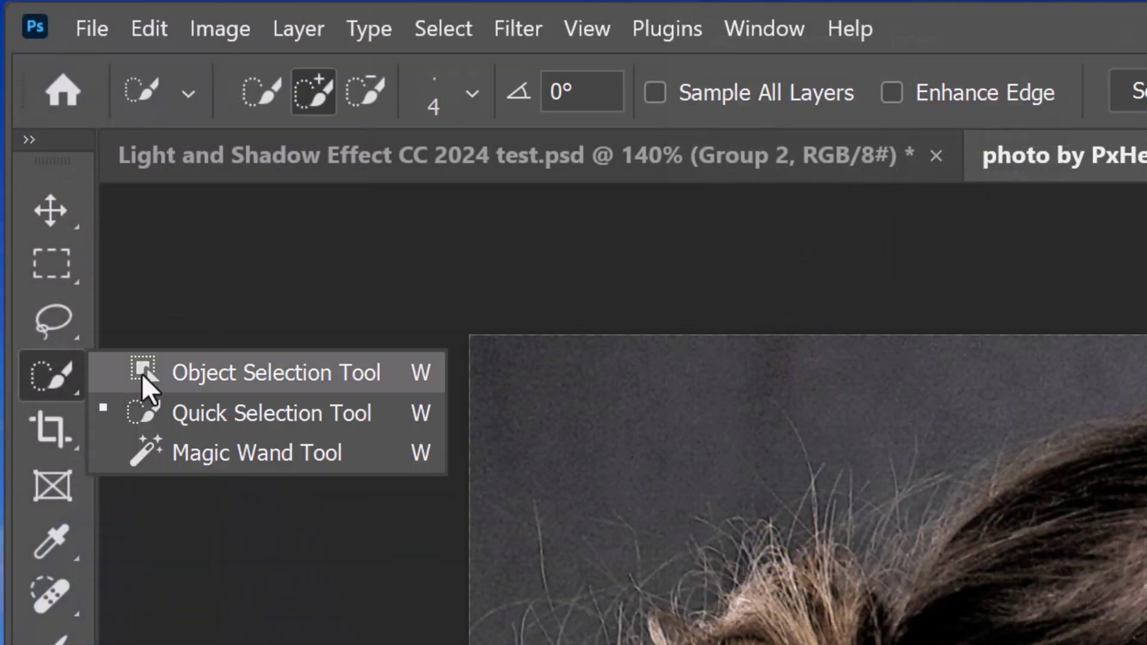
click(228, 417)
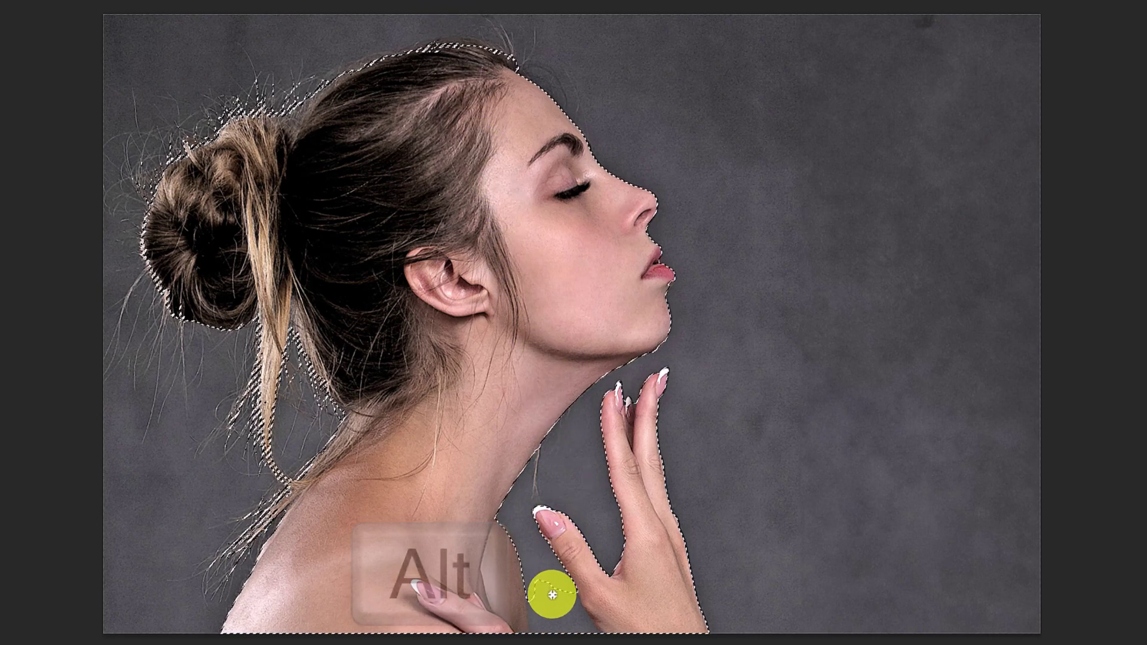
drag(562, 523, 532, 581)
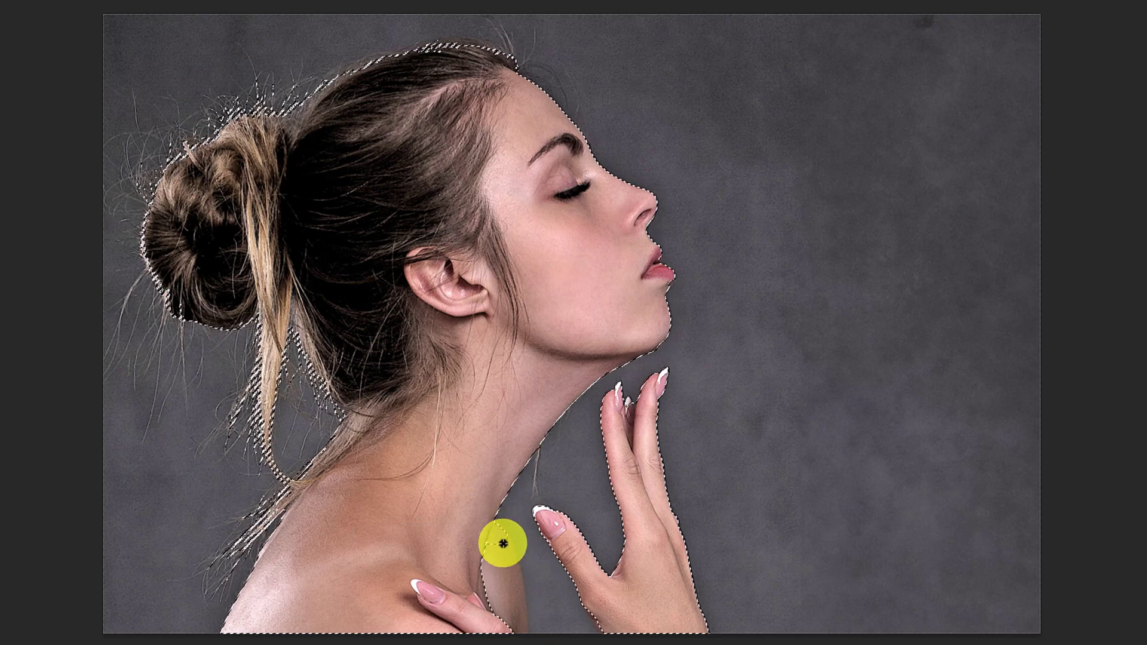
drag(503, 544, 488, 596)
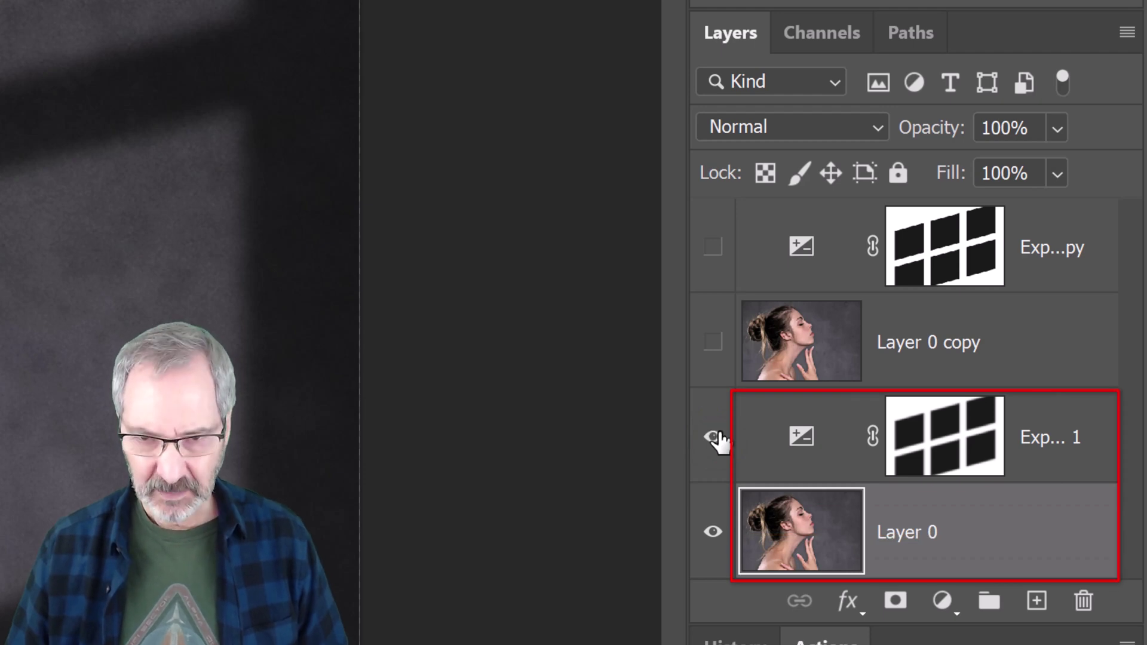
Step: Group Layer 0 with Exp 1, mask Group 1 to the woman, and raise it to the top
shift+click(762, 452)
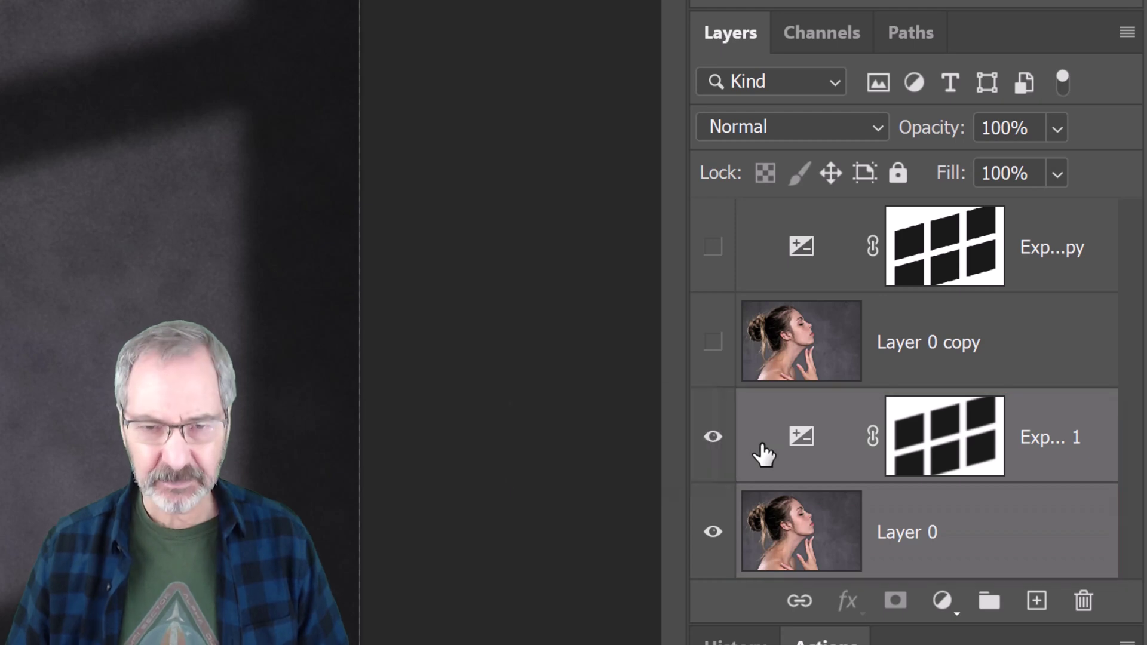
key(ctrl+g)
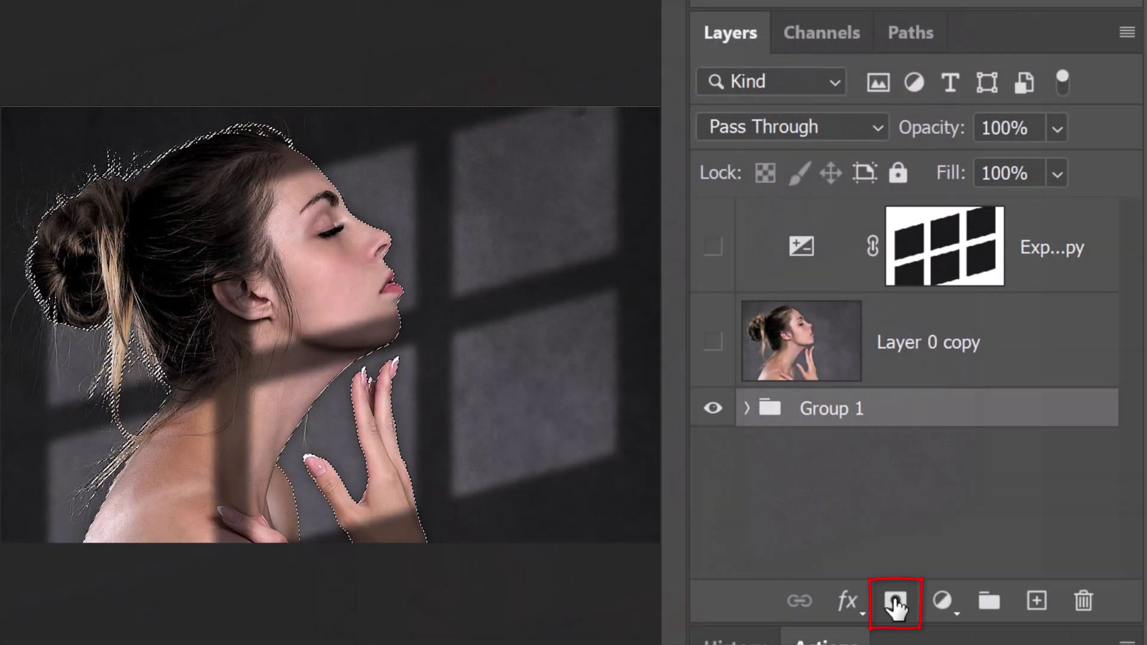
click(896, 602)
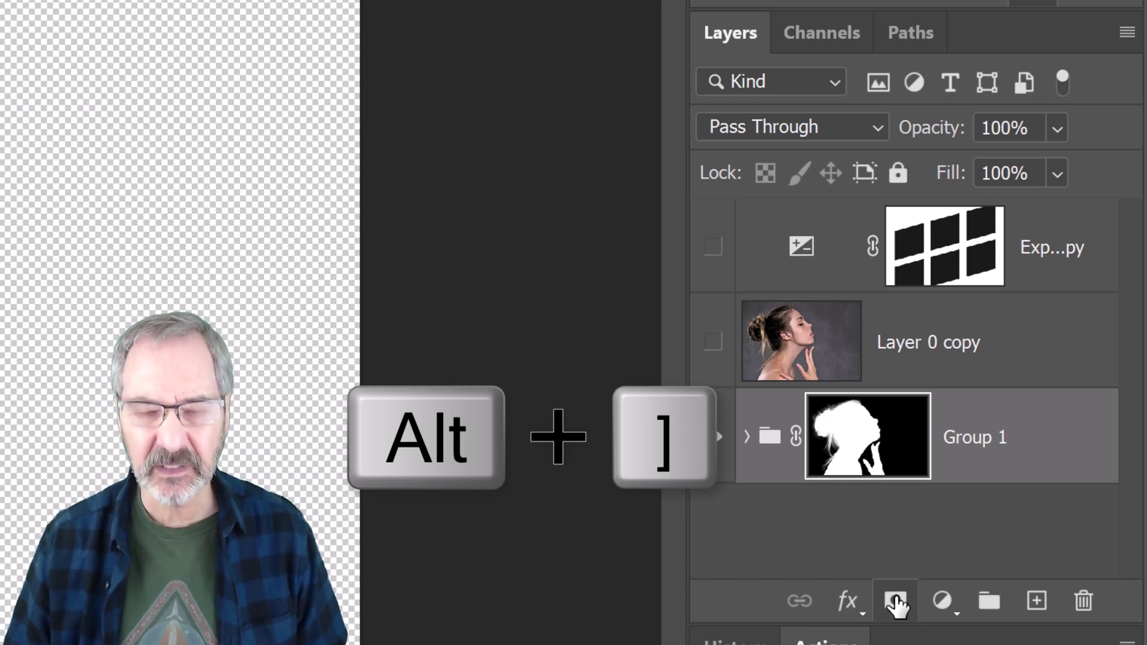
key(ctrl+bracketright)
key(ctrl+bracketright)
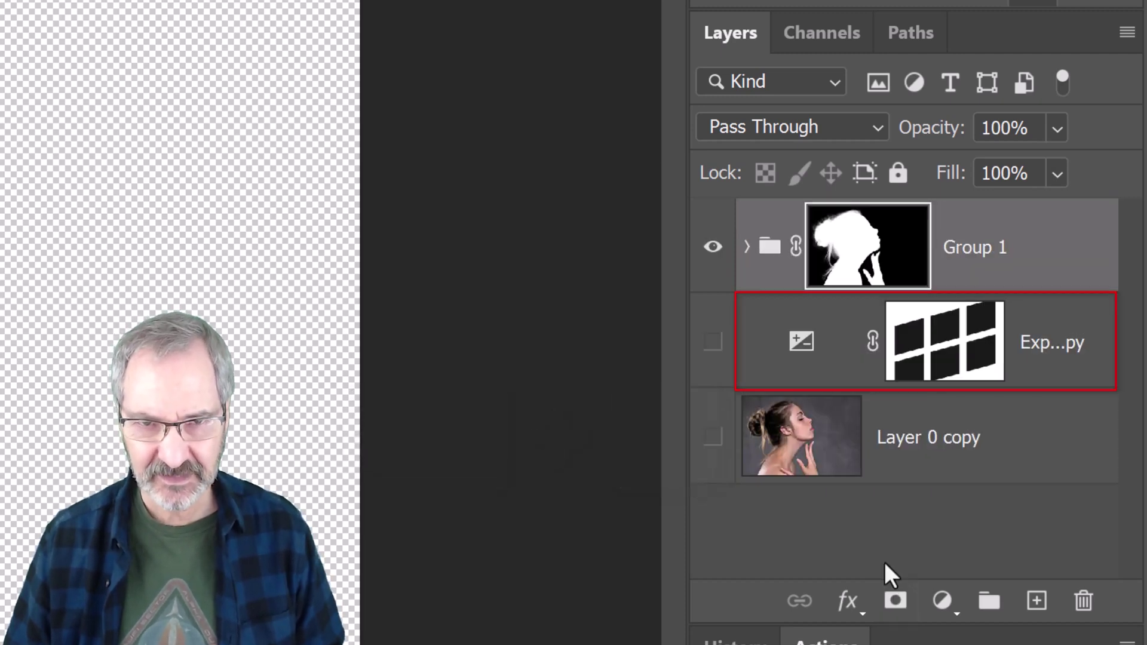
Step: Show the Exposure copy and Layer 0 copy, then feather the Exposure copy's mask to 34.6 px
click(711, 341)
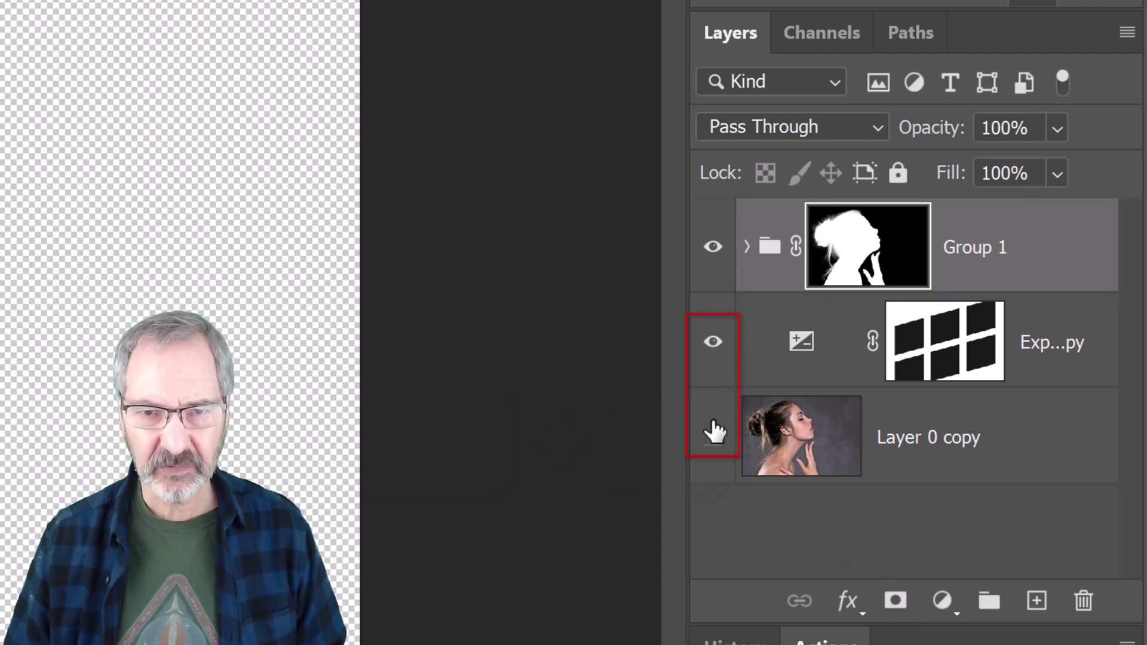
click(712, 437)
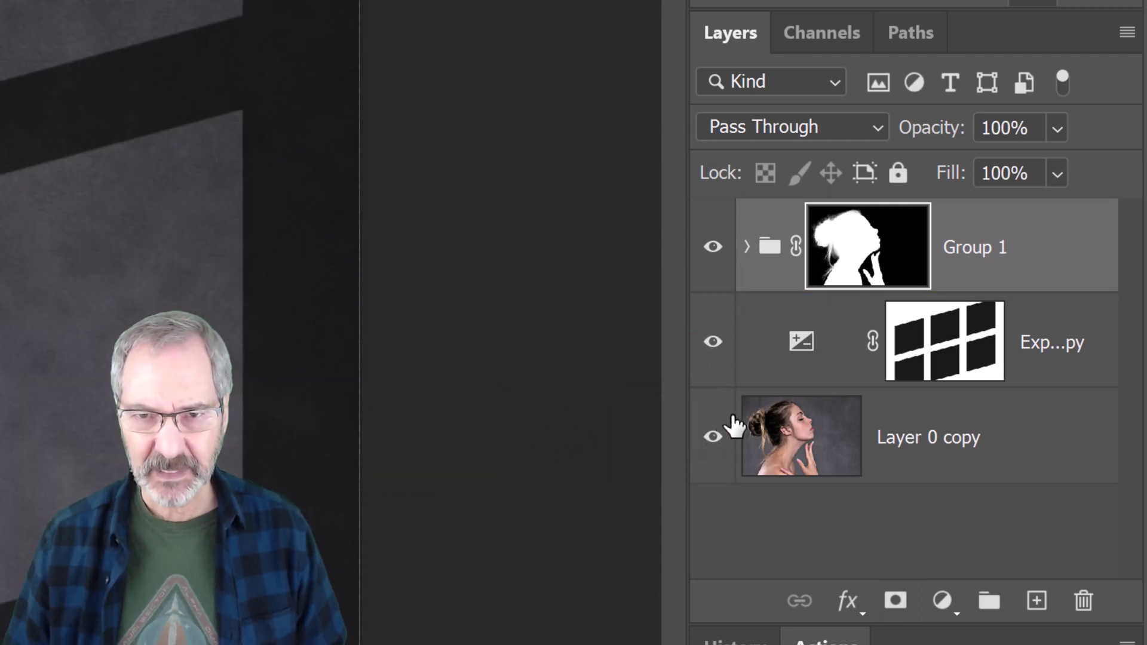
click(932, 350)
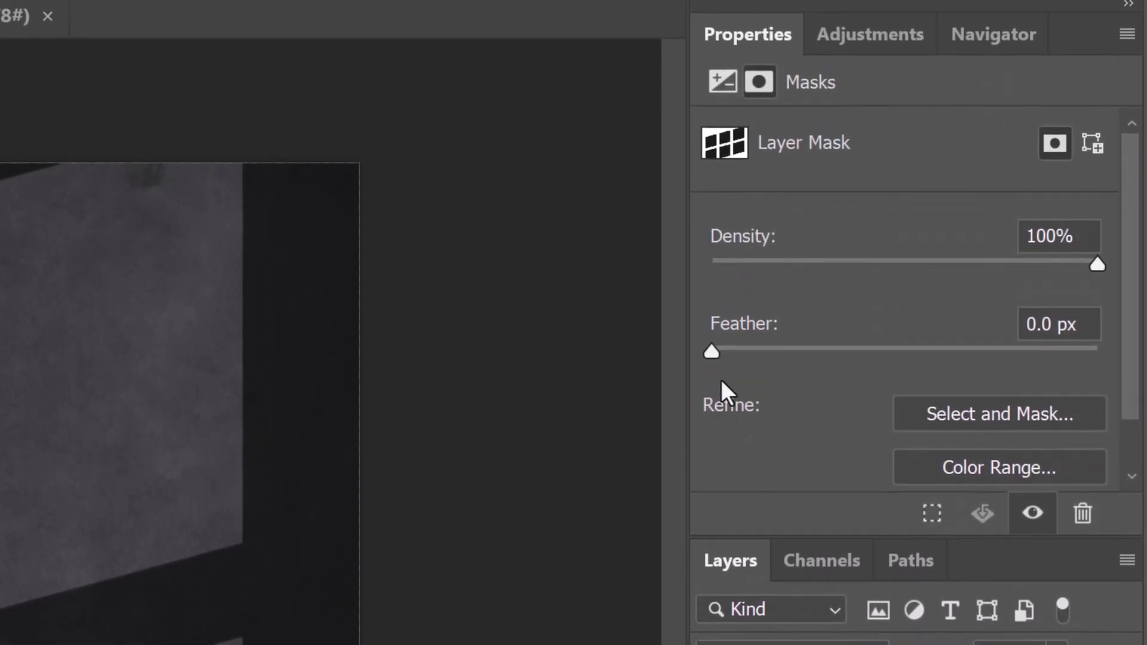
drag(712, 350, 894, 367)
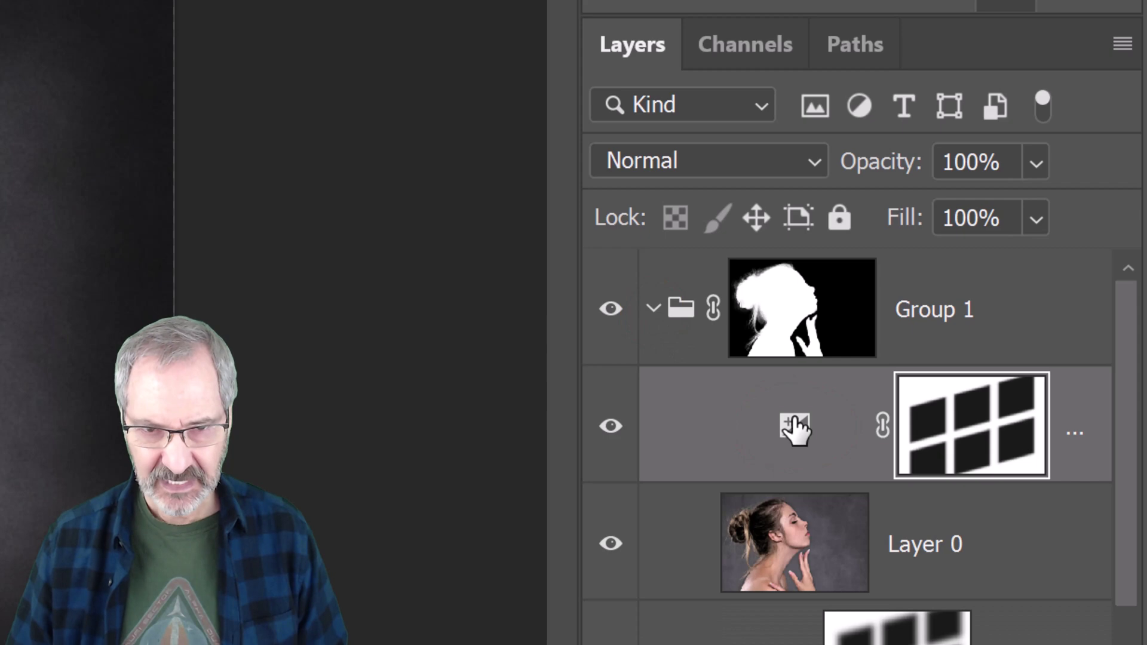
Step: Set Group 1's Exposure shadow layer to Multiply blend mode at 70% opacity
click(817, 169)
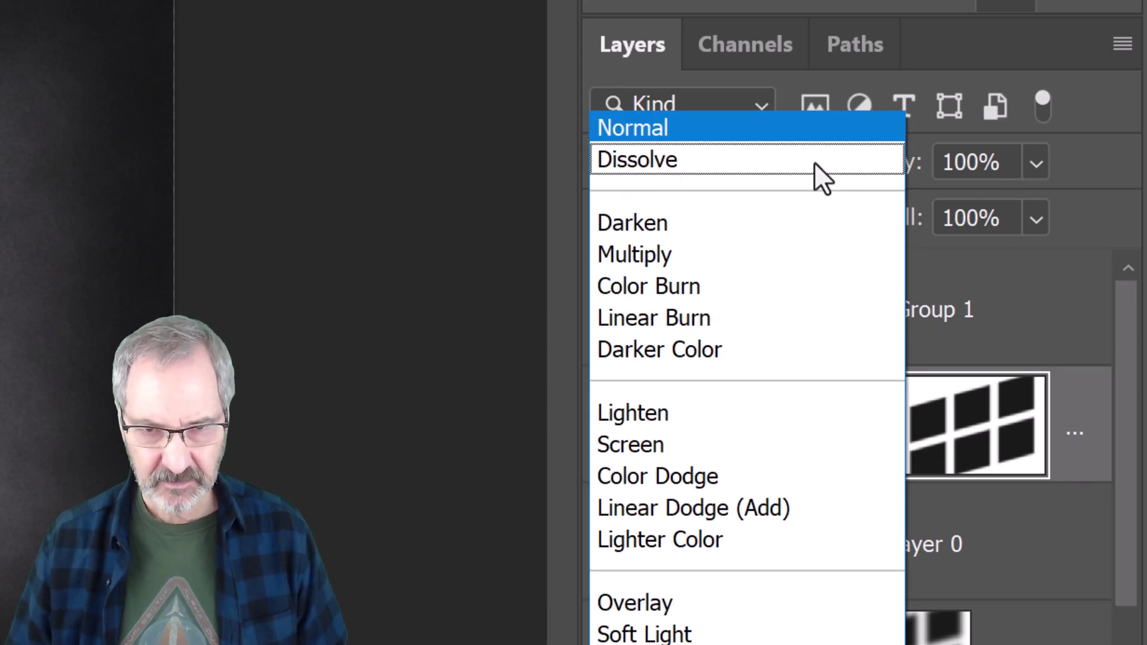
click(632, 255)
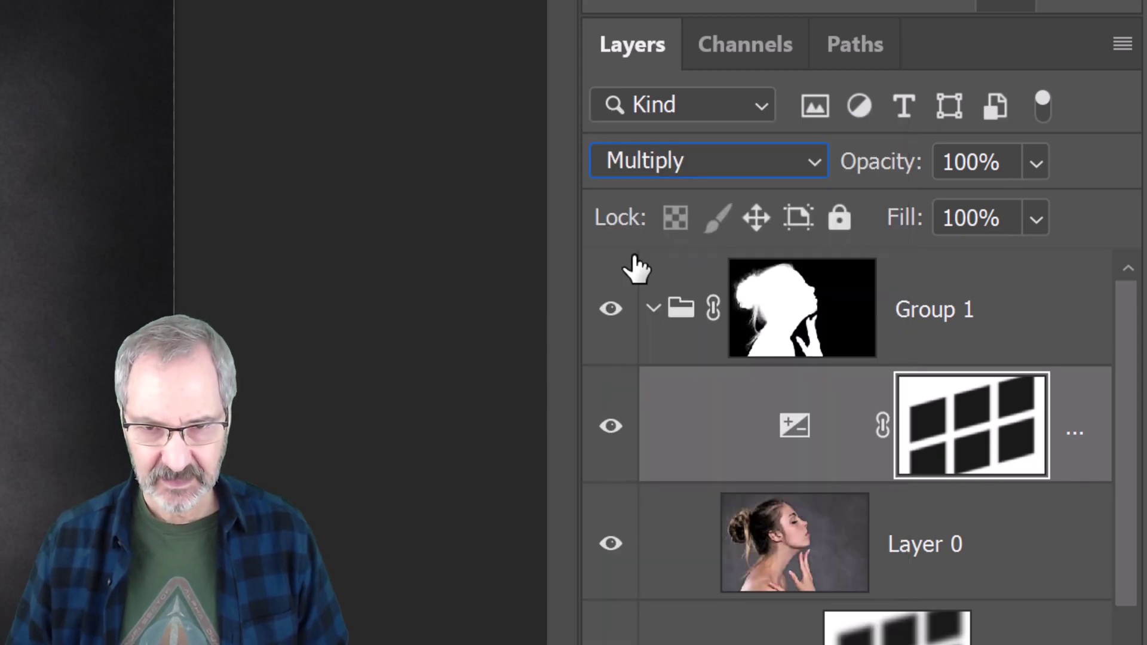
click(1004, 161)
text(7)
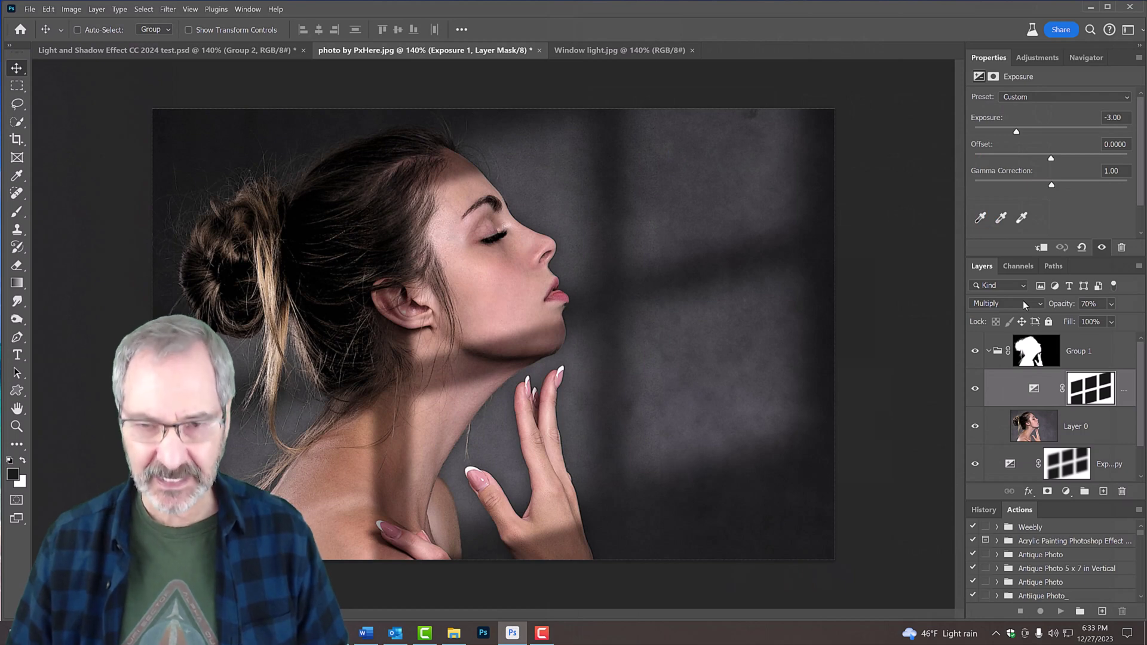
Step: Scale the woman's window-shadow mask to about 72% from its centre, nudge it up-right, and commit
key(ctrl+t)
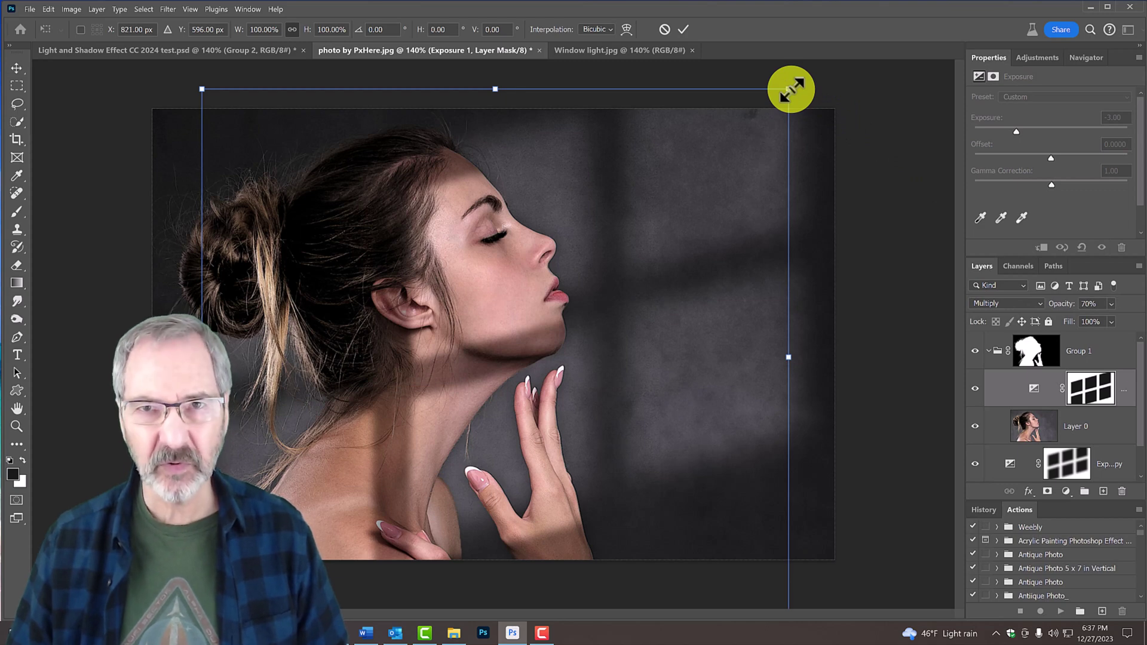
key(alt)
drag(791, 89, 707, 167)
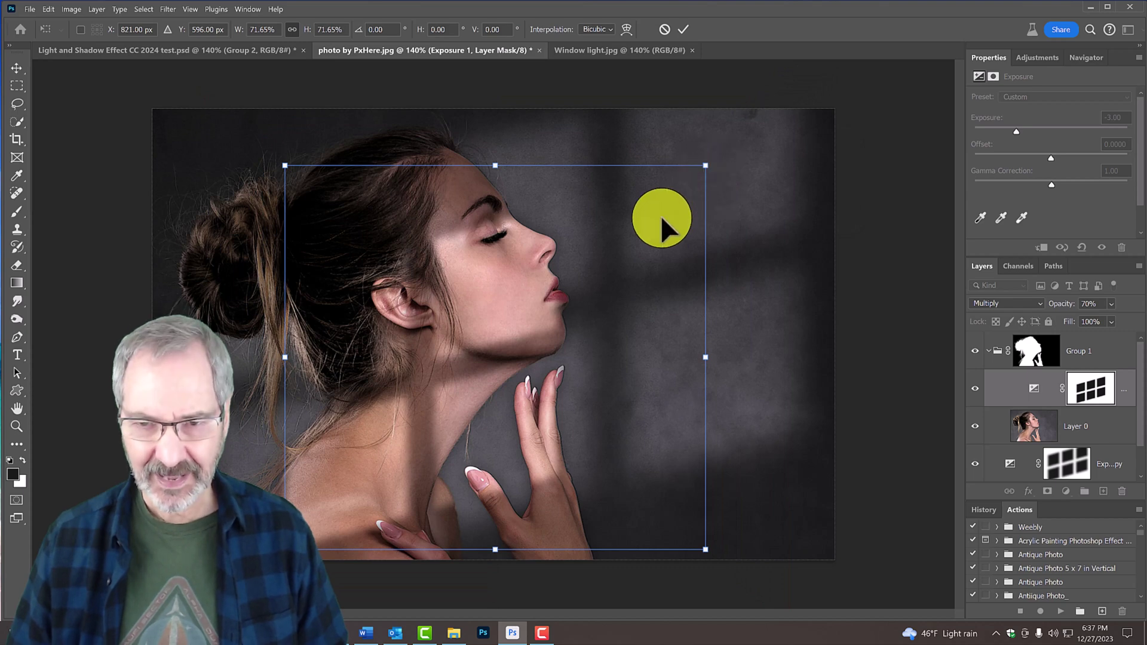
drag(584, 276, 606, 254)
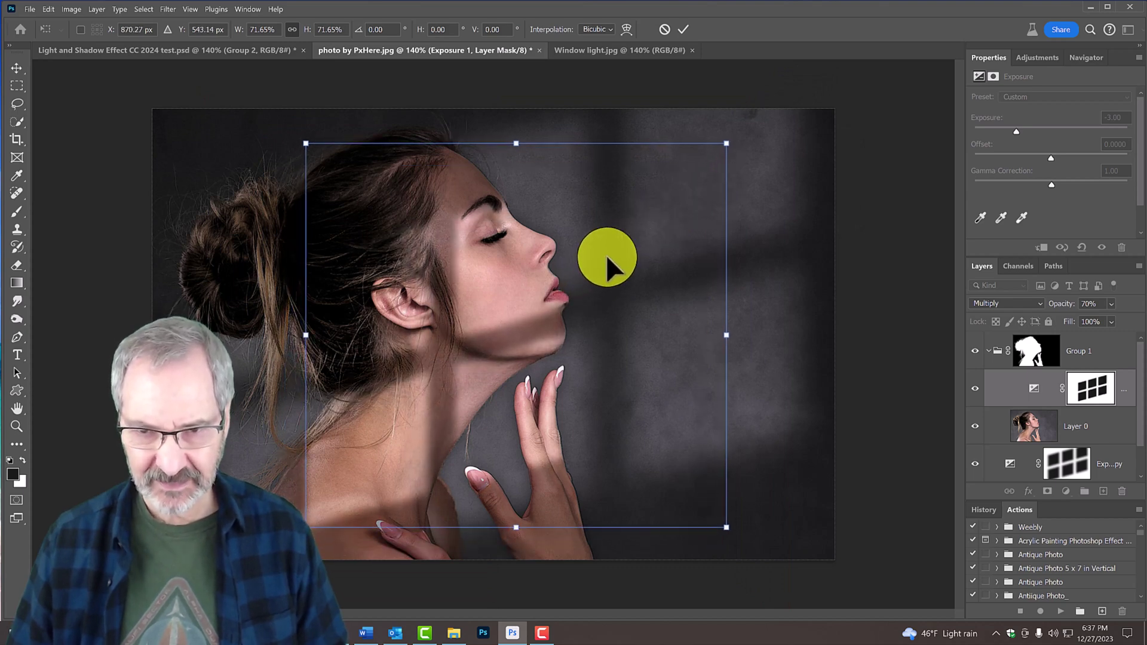
key(Return)
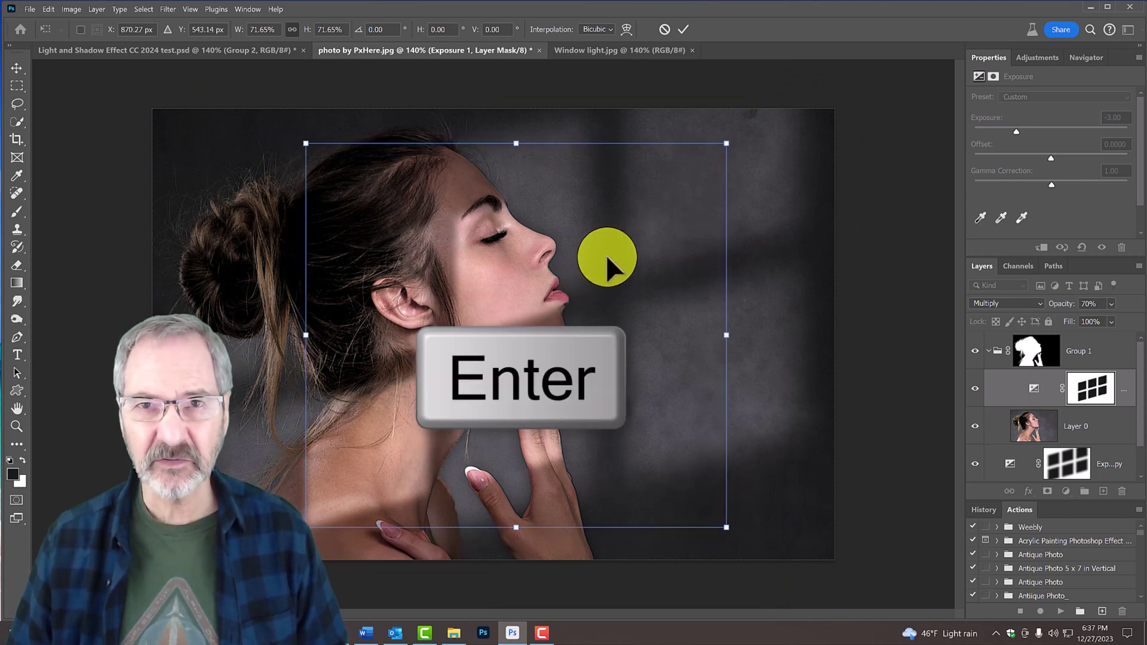
click(685, 31)
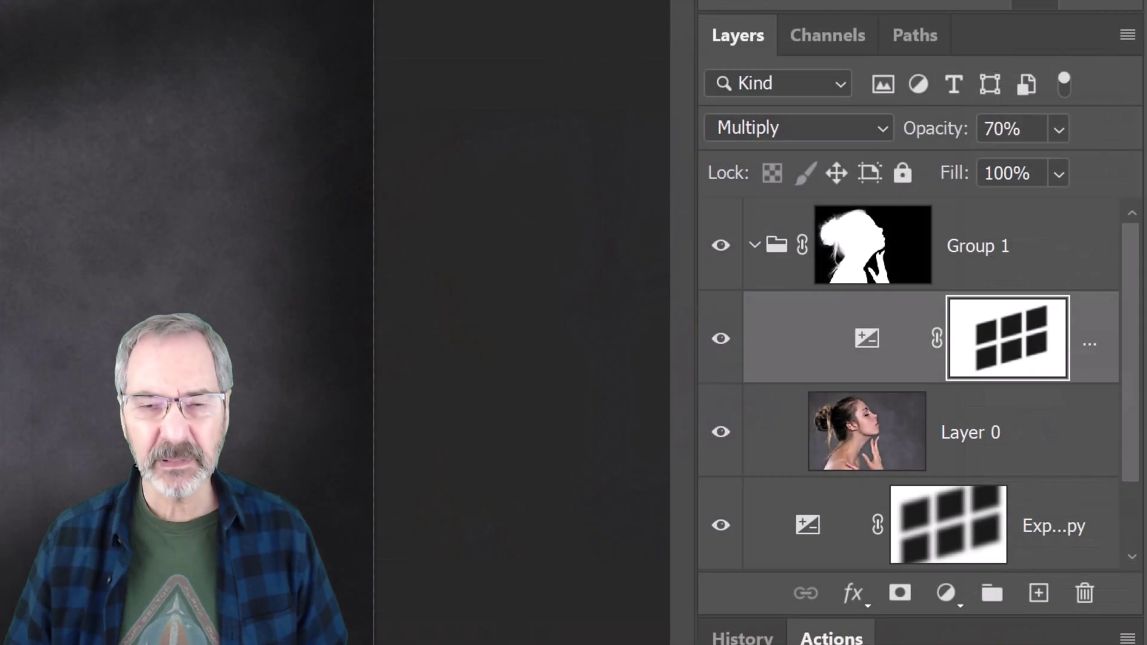
Step: Alt-copy the subject's mask onto the wall-shadow Exposure copy, replacing its mask
shift+click(948, 526)
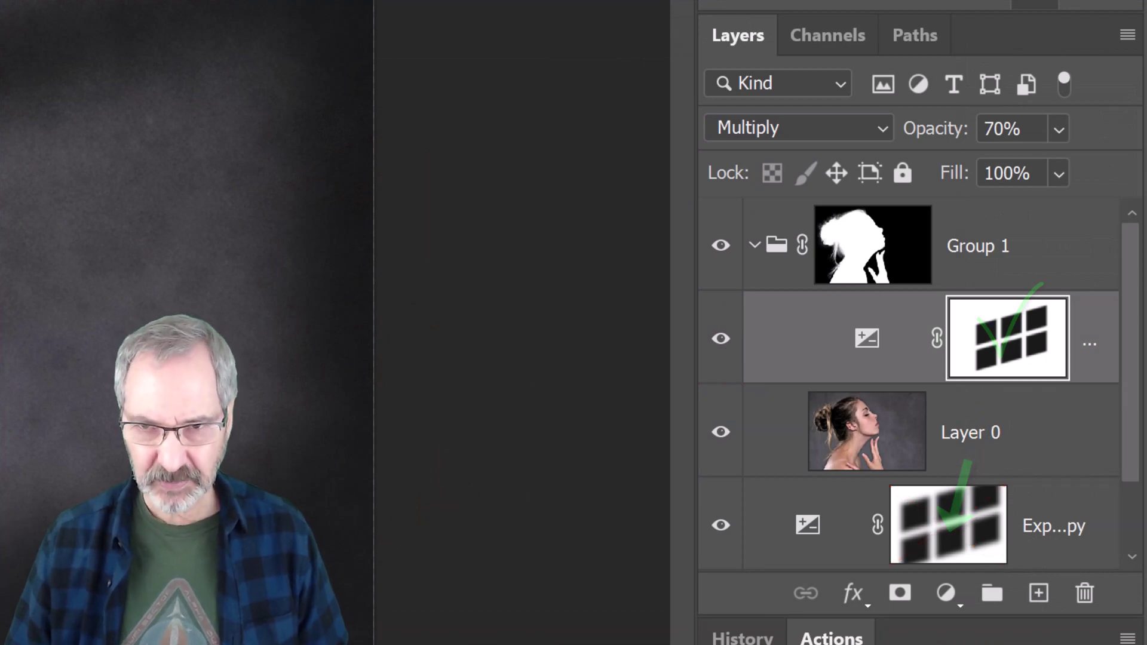
key(alt)
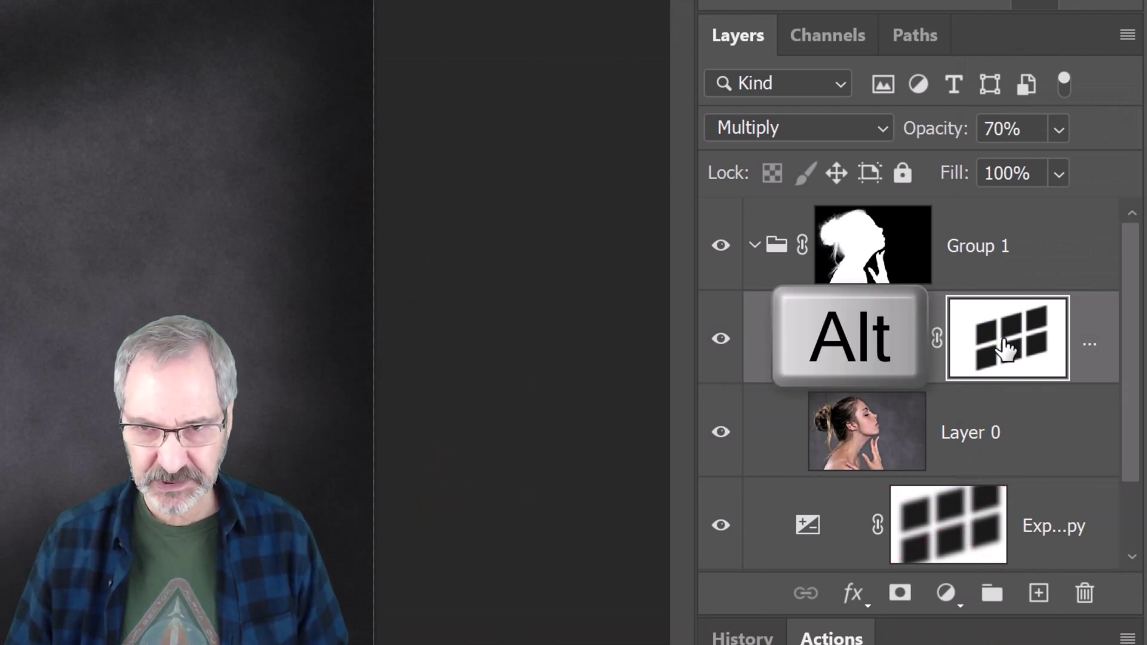
drag(1005, 348, 974, 535)
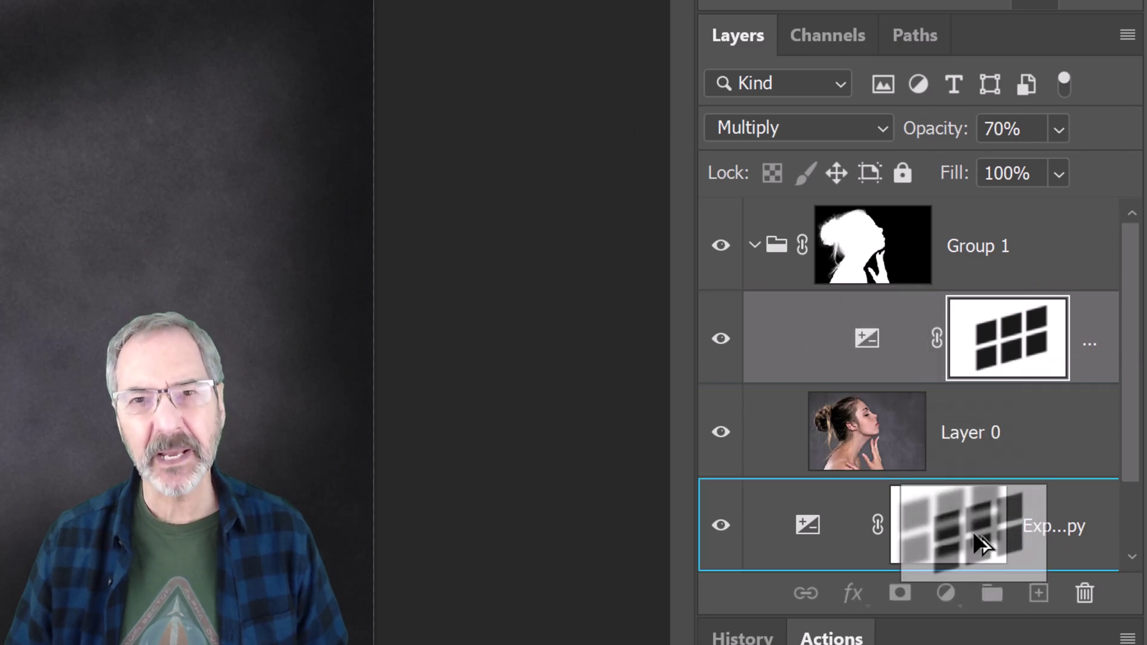
drag(972, 532, 971, 531)
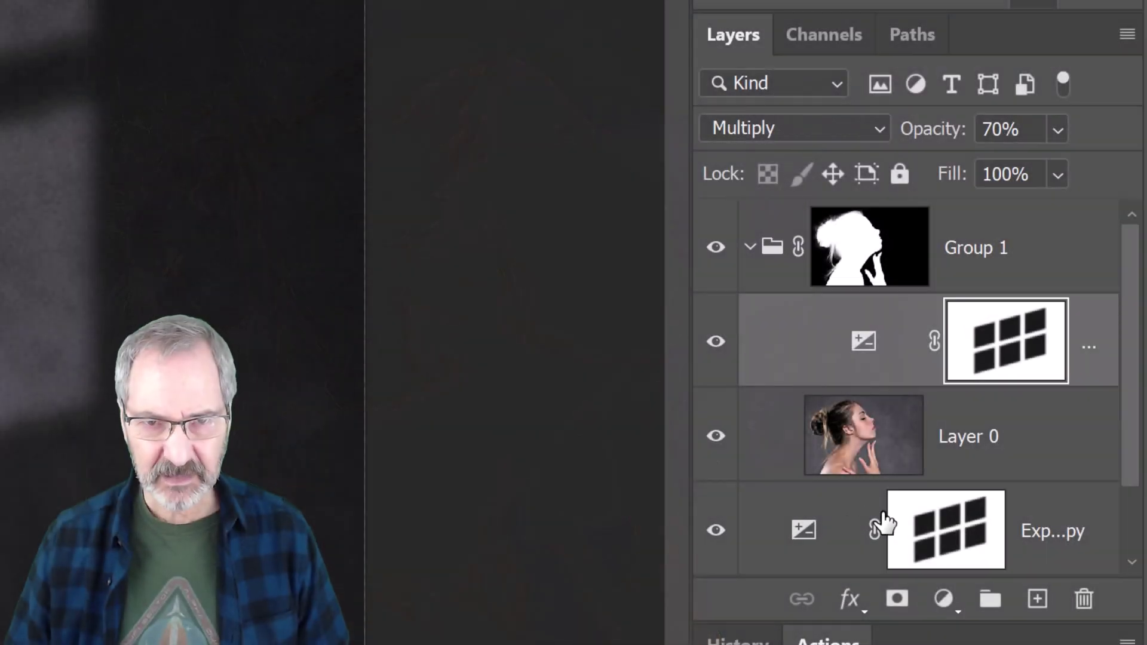
Step: Feather the wall-shadow layer's new mask to about 34.6 px
click(948, 538)
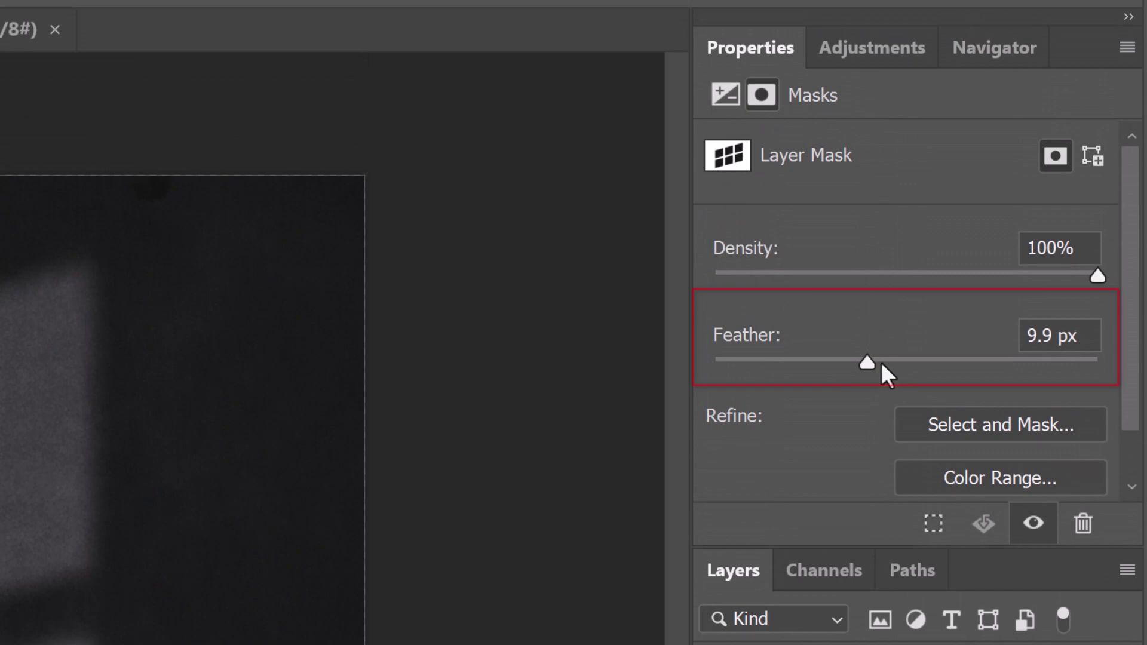
drag(869, 362, 901, 365)
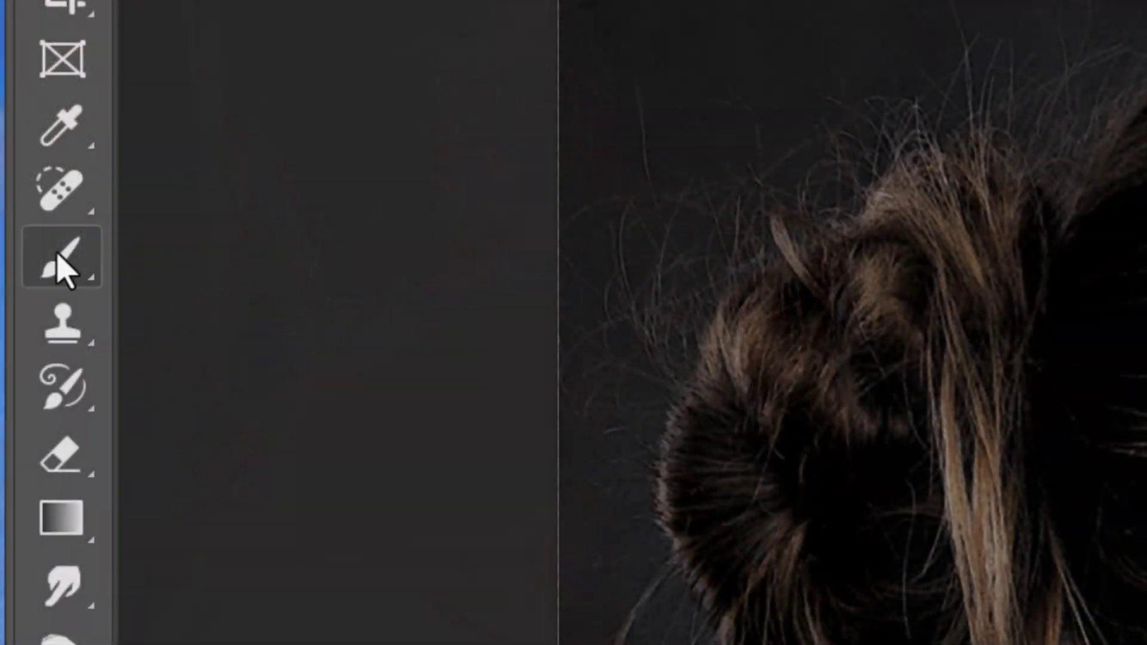
Step: Select the Brush tool with a Soft Round preset at 0% hardness
right_click(56, 256)
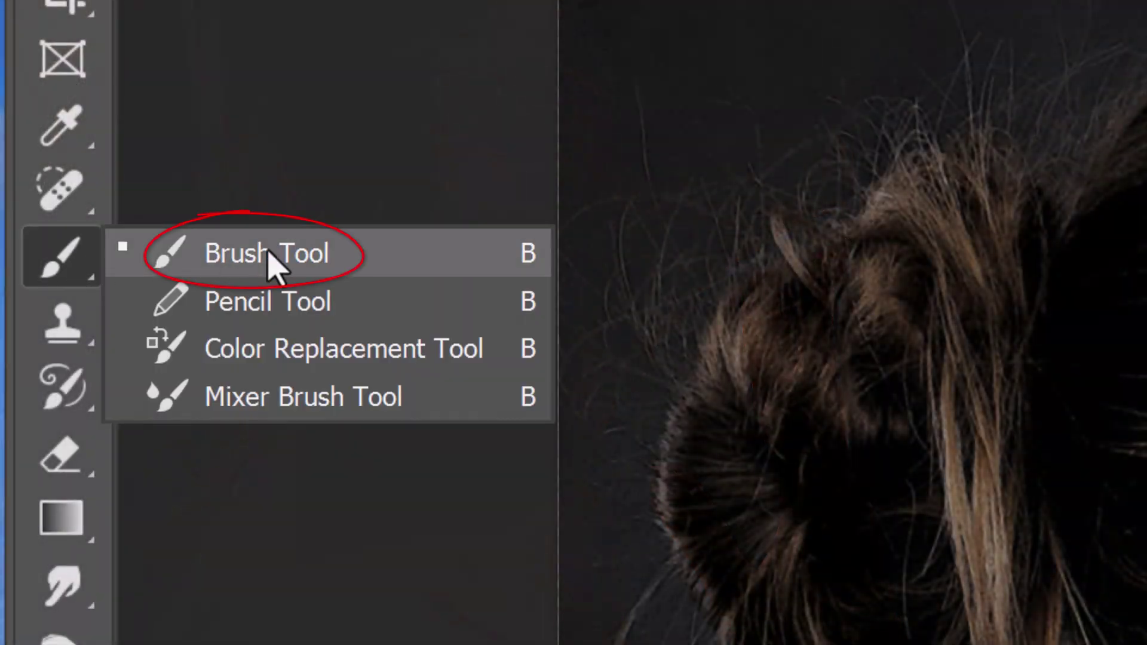
click(274, 265)
click(228, 76)
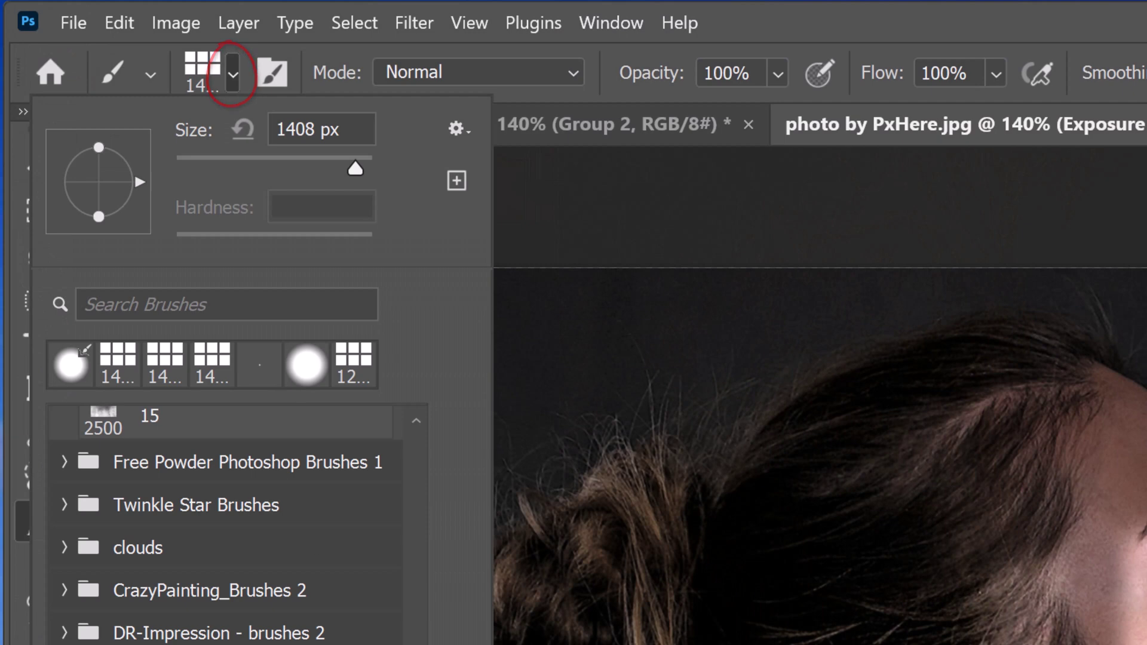
scroll(393, 448, up, 5)
click(183, 520)
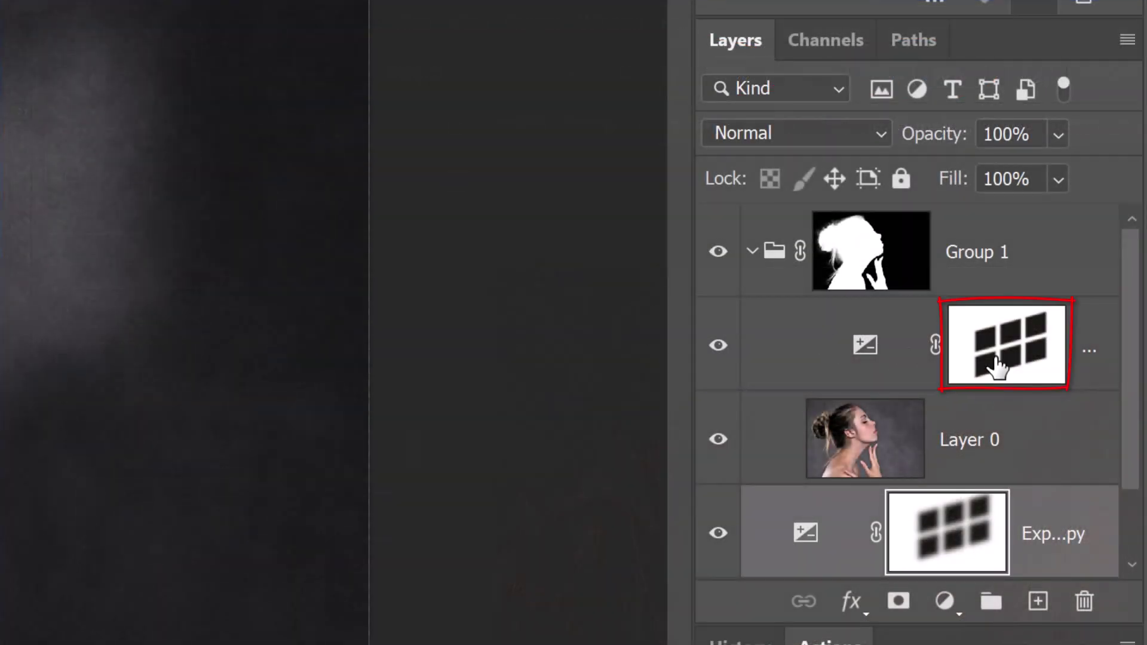
Step: Target Group 1's adjustment-layer mask and swap the foreground colour to white
click(996, 365)
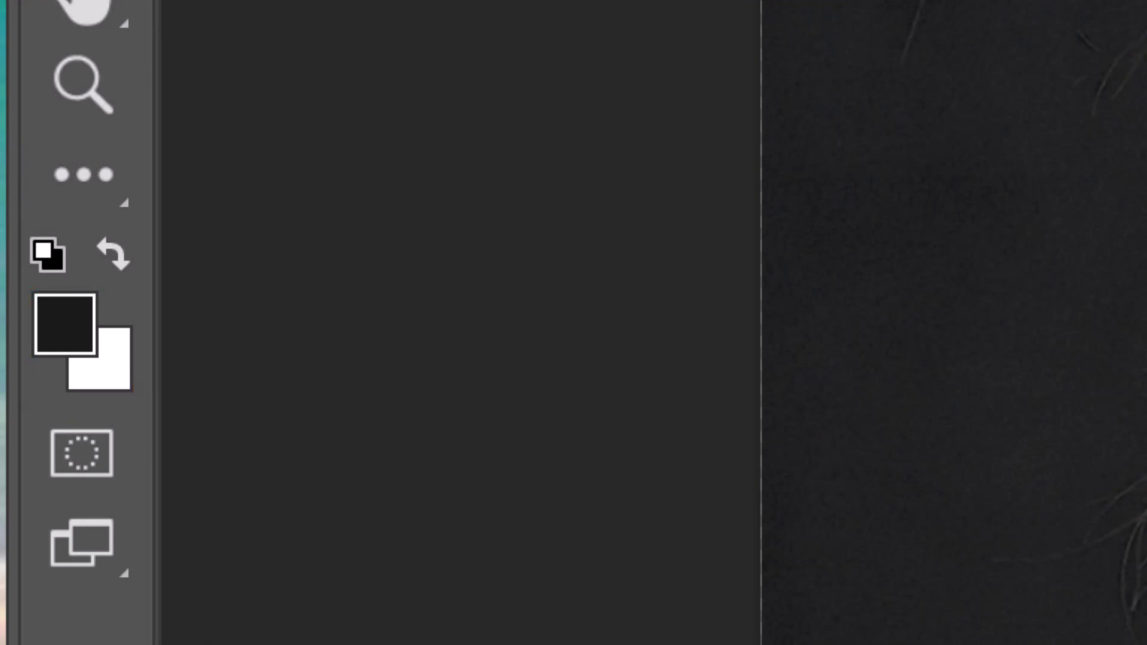
key(x)
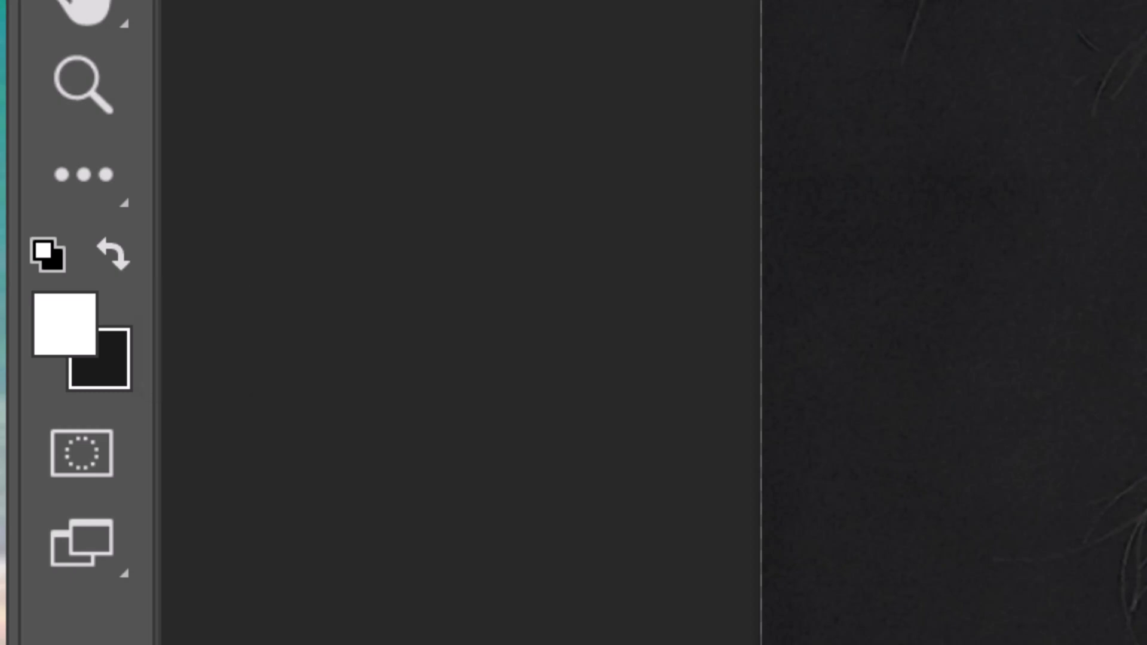